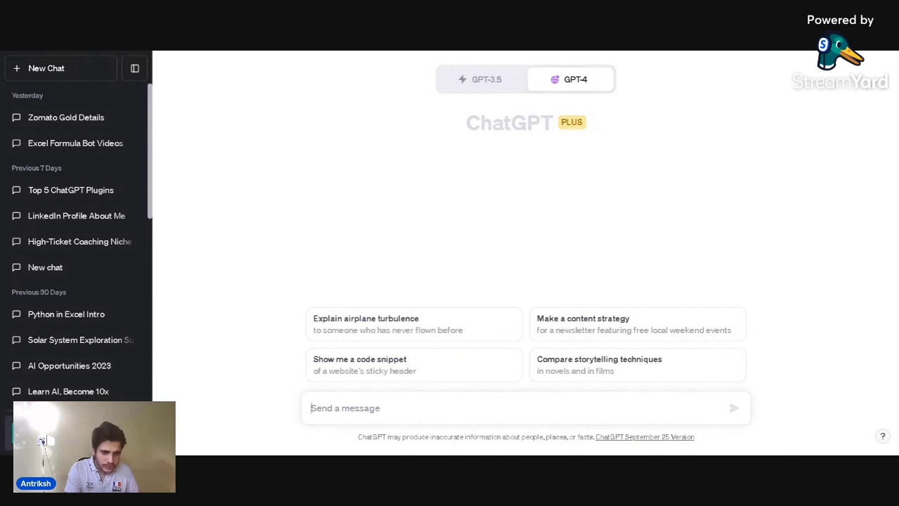
left_click(70, 430)
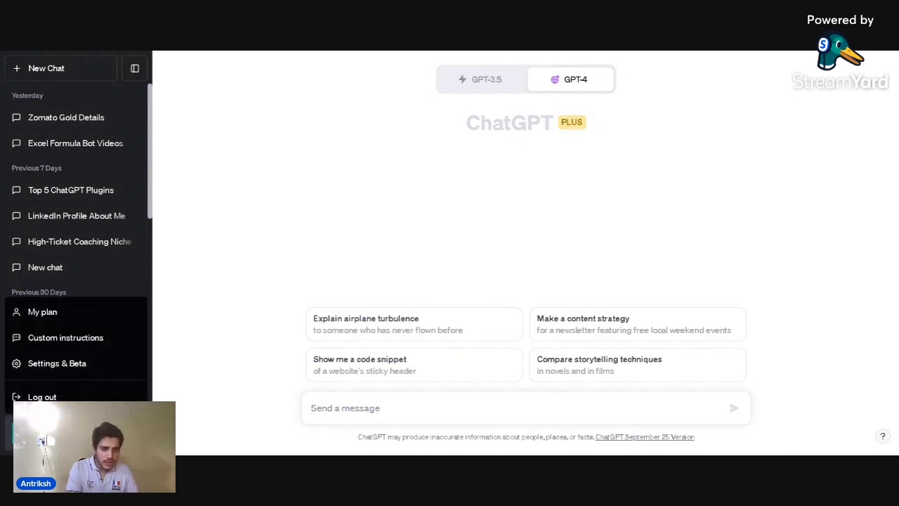
left_click(80, 362)
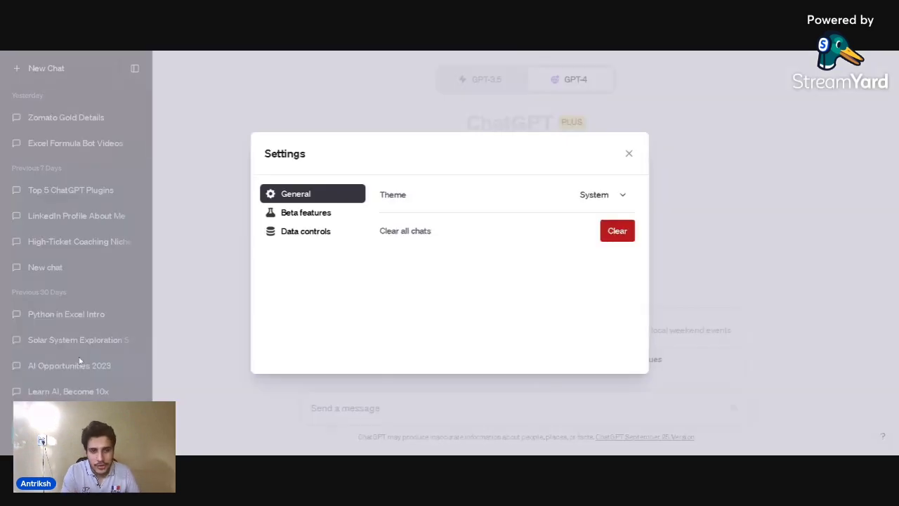
left_click(627, 153)
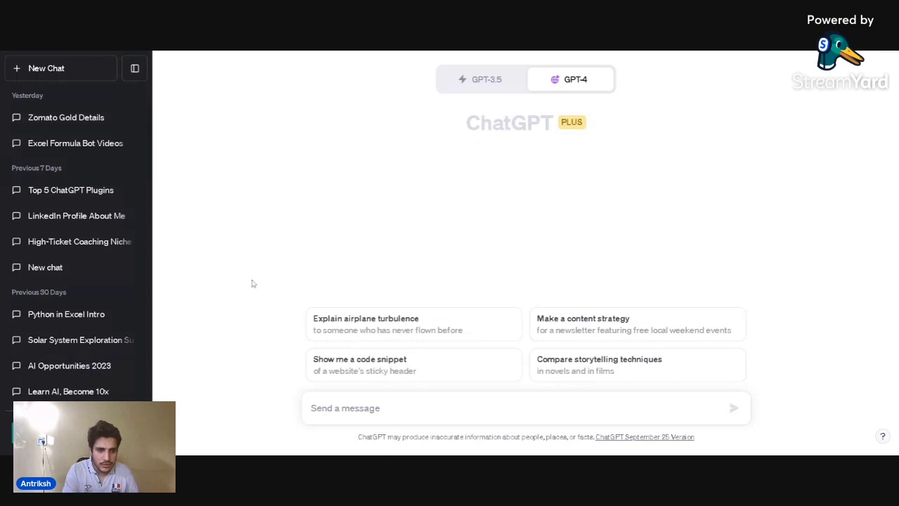
- Open the account's Settings & Beta and set the theme to Dark
left_click(70, 430)
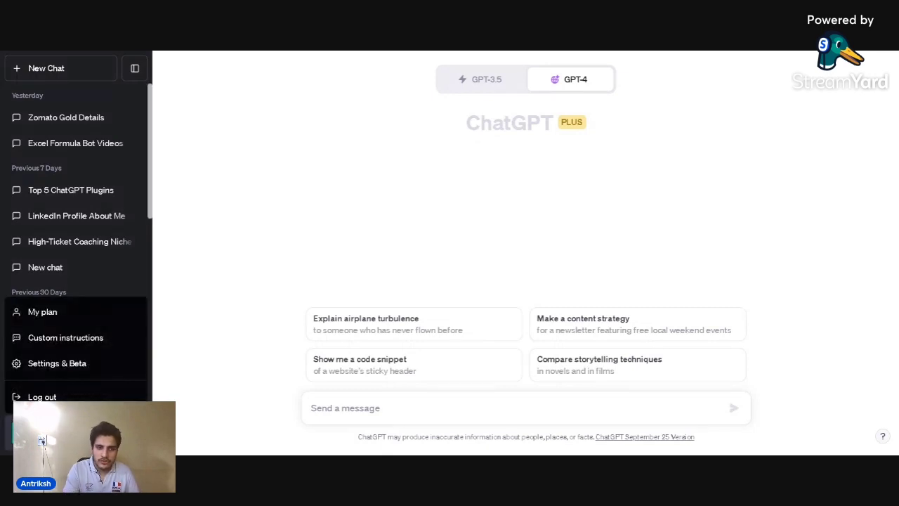
left_click(56, 363)
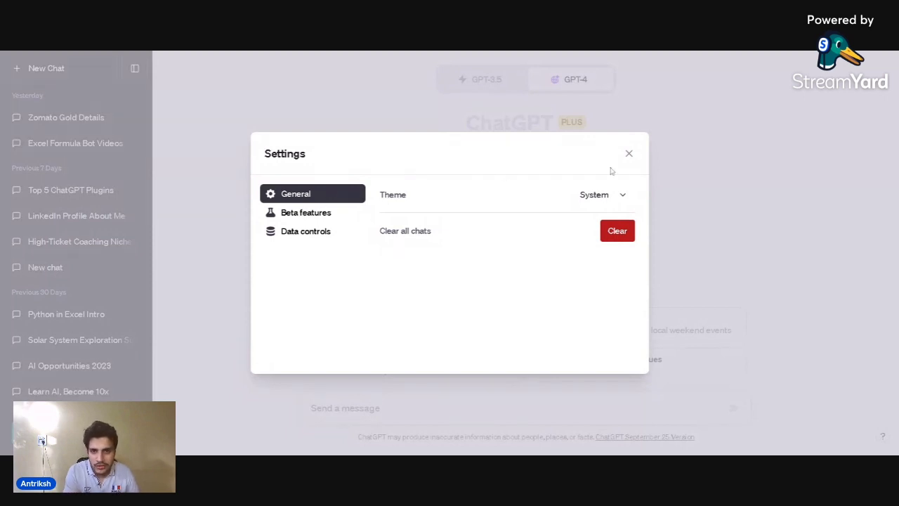
left_click(595, 194)
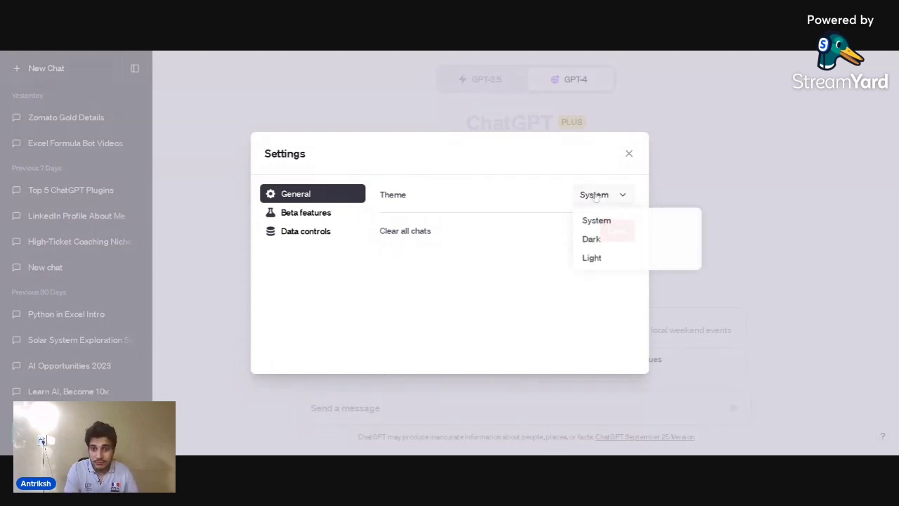
left_click(592, 242)
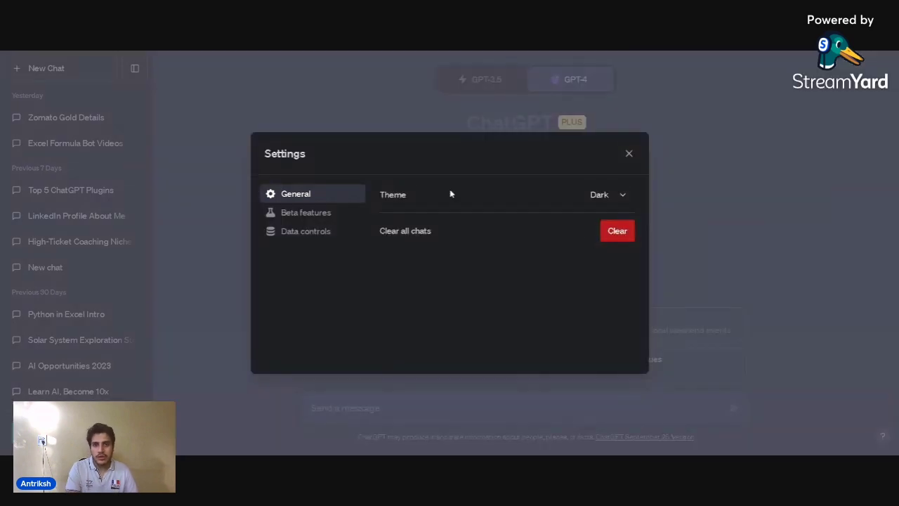
- Switch the Browse with Bing beta feature off and back on, and close the settings
left_click(298, 212)
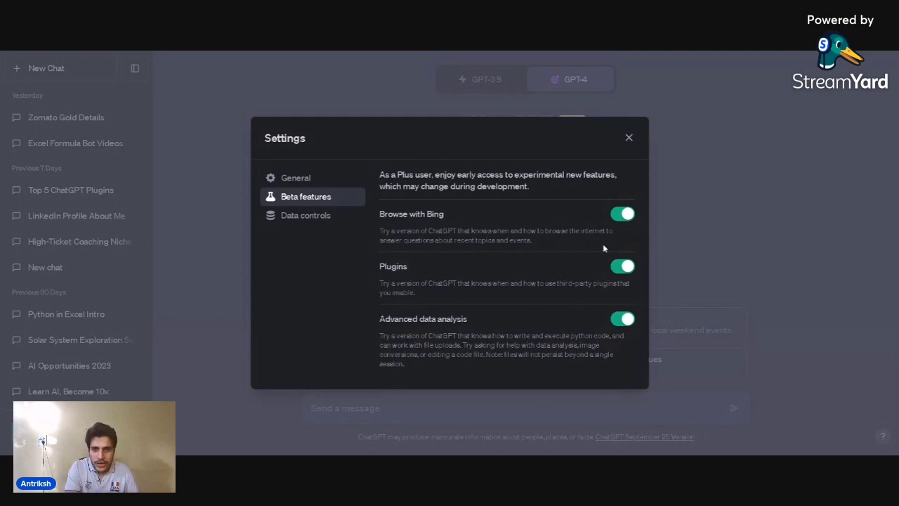
left_click(623, 215)
left_click(622, 215)
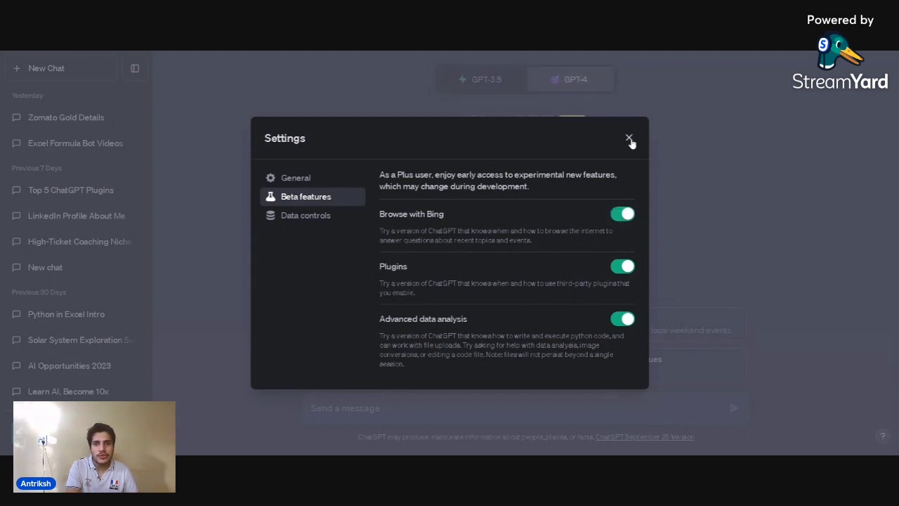
left_click(629, 139)
- Choose the Browse with Bing mode of GPT-4 for the new chat
mouse_move(561, 76)
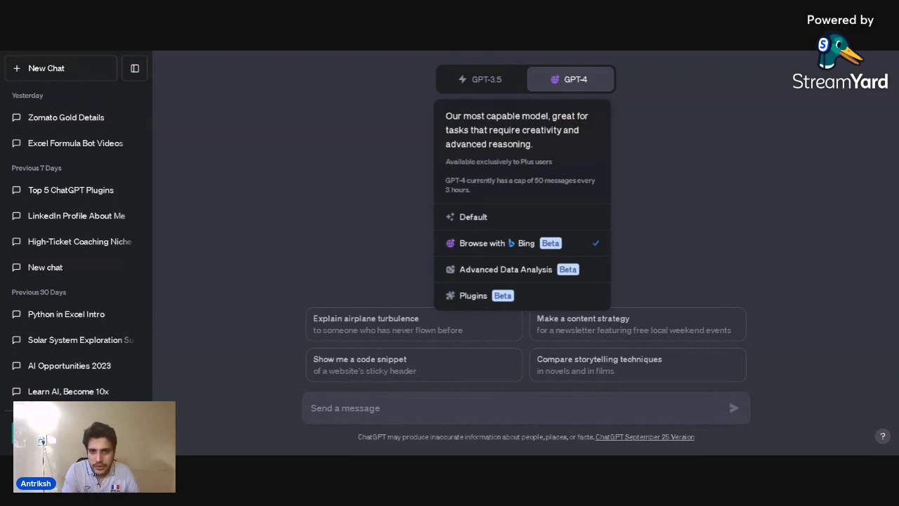
left_click(499, 247)
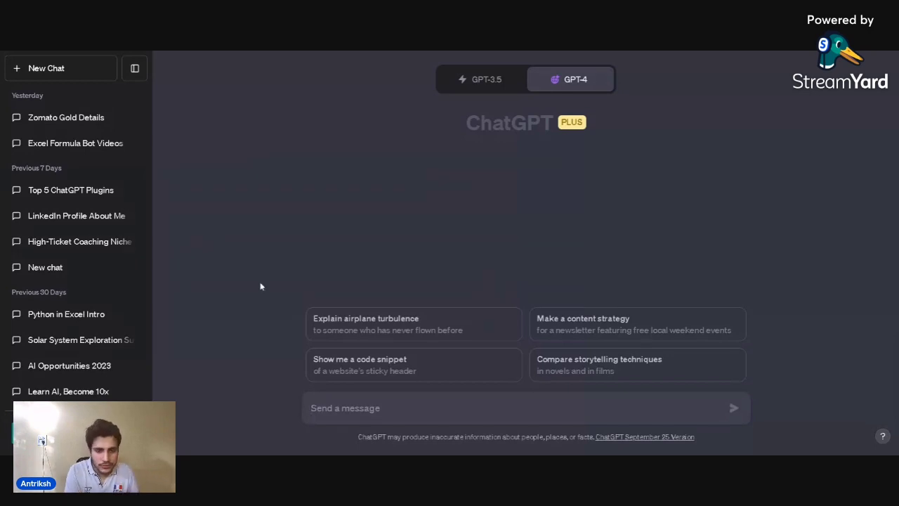
left_click_drag(252, 253, 484, 437)
- Send the prompt "Top 10 AI stories of 2023" in the new chat
left_click(311, 408)
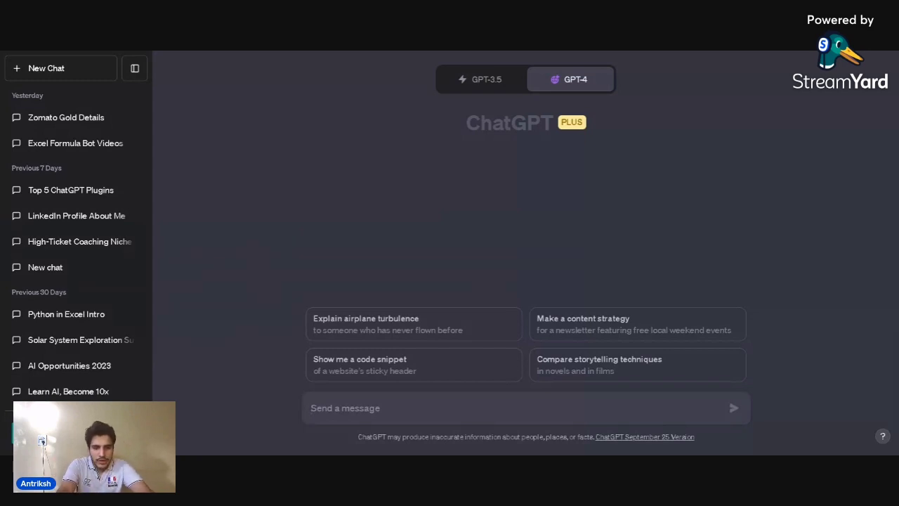
type("Top")
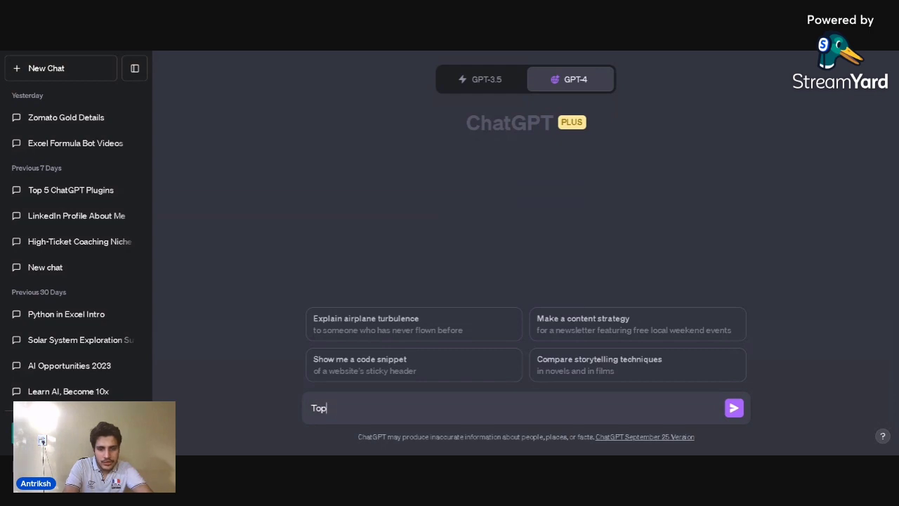
type("p10 A")
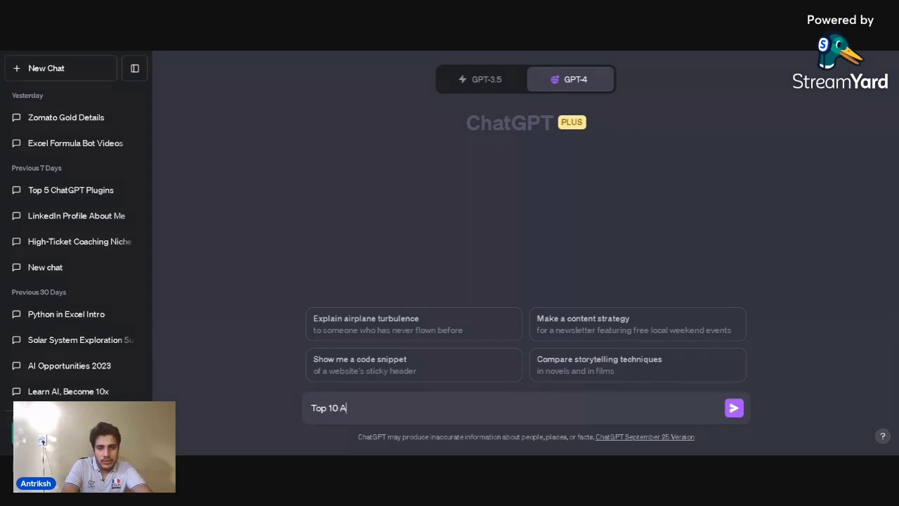
type("I st")
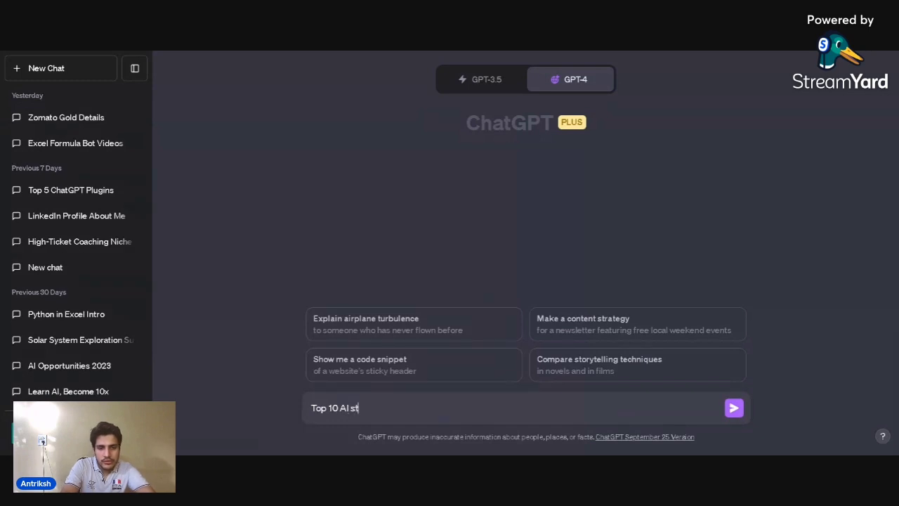
type("ories")
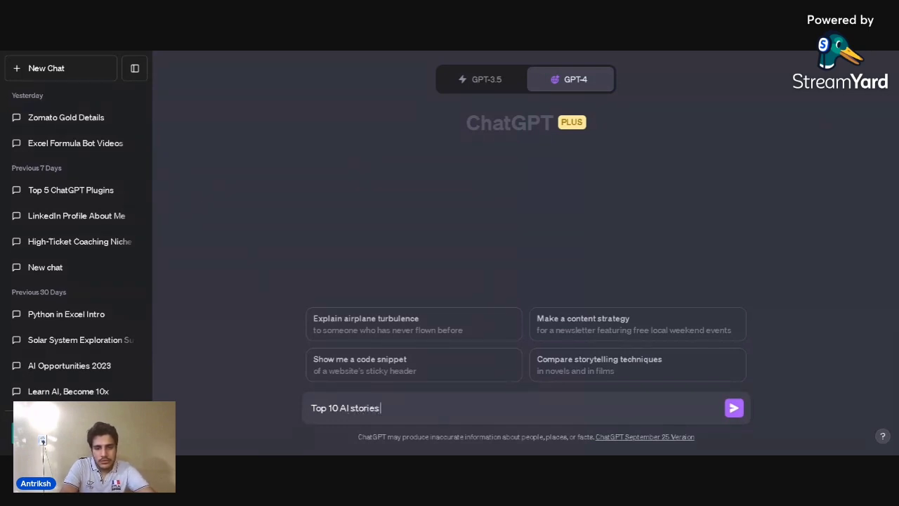
type(" of 2023")
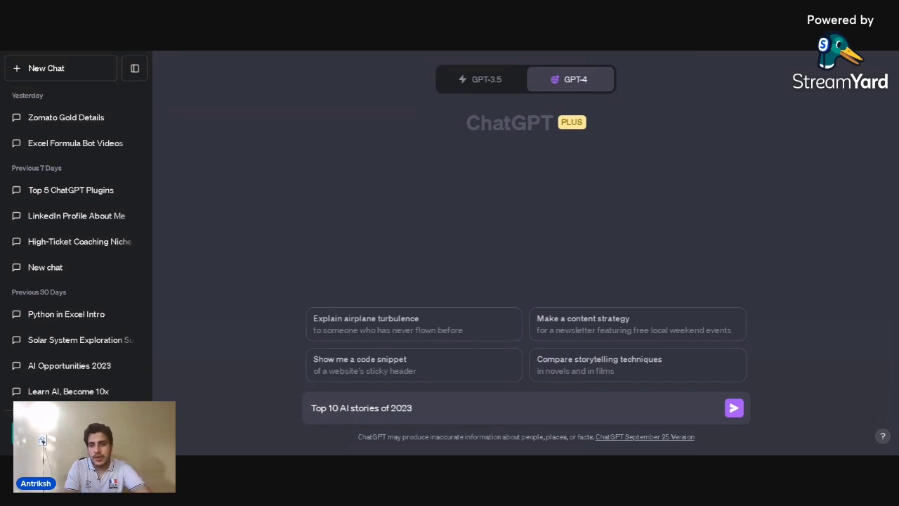
left_click(731, 412)
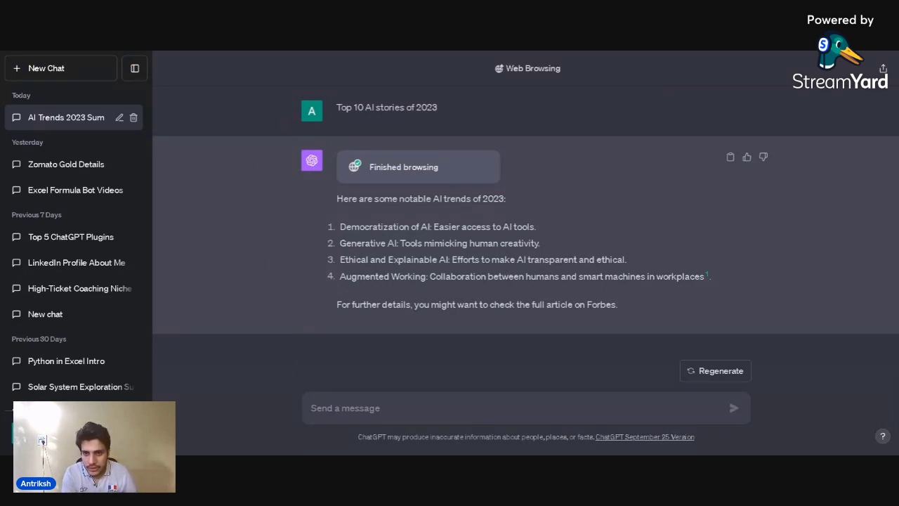
- Open the source article cited after the Augmented Working item and dismiss its free-articles subscription banner
mouse_move(708, 280)
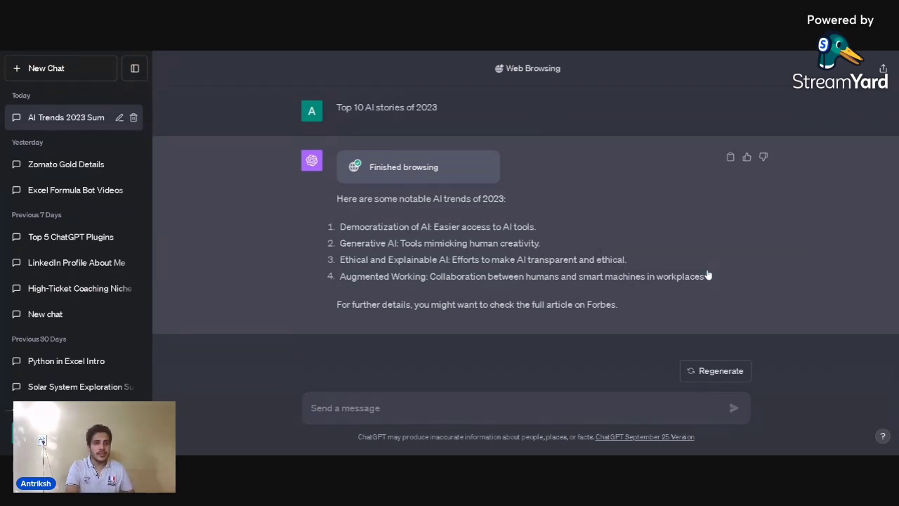
left_click(707, 276)
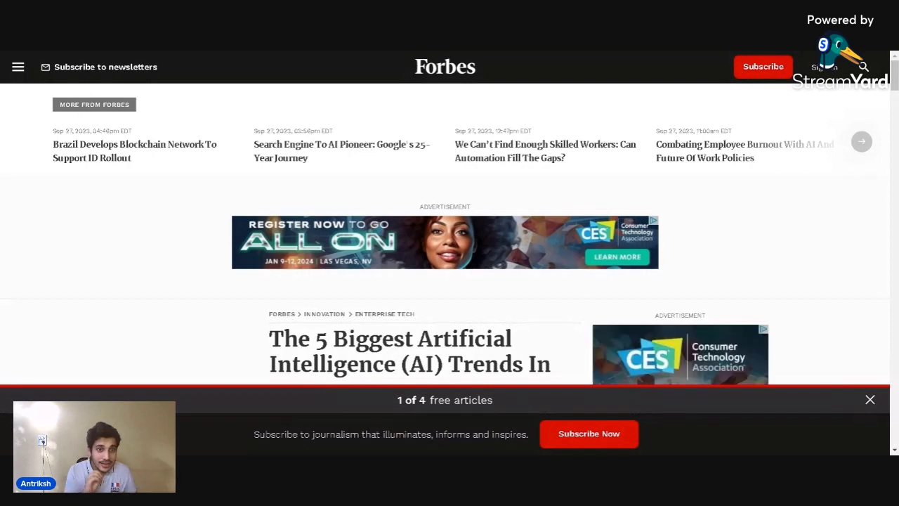
scroll(443, 238, "down", 3)
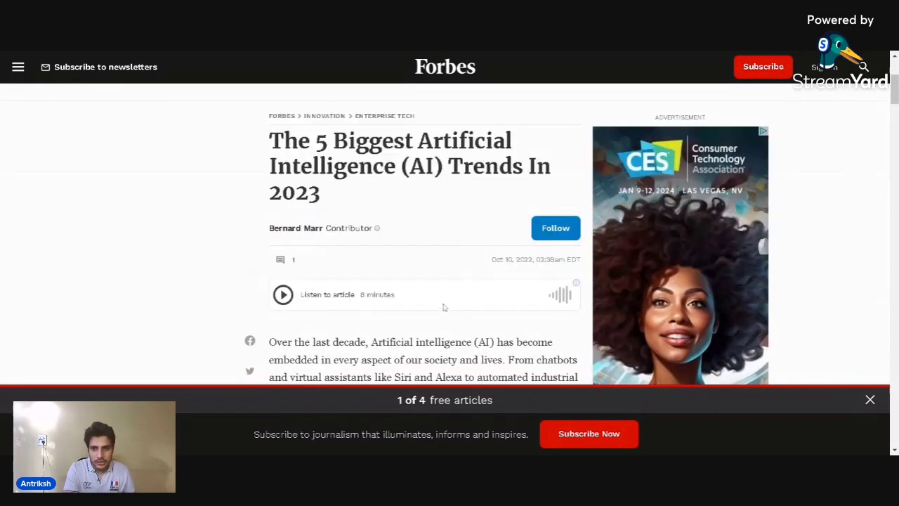
left_click(869, 399)
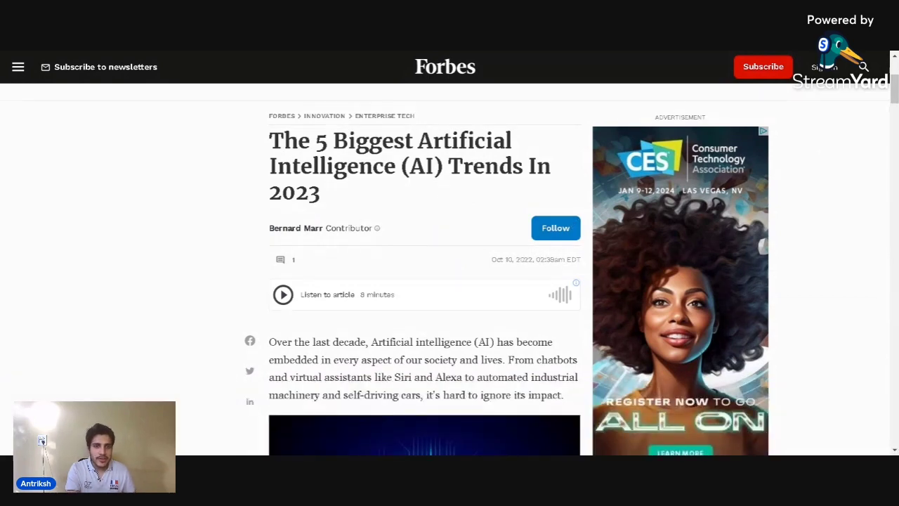
- Skim the Forbes article "The 5 Biggest Artificial Intelligence (AI) Trends In 2023" from its title through its trend sections to the closing video
left_click_drag(270, 143, 368, 204)
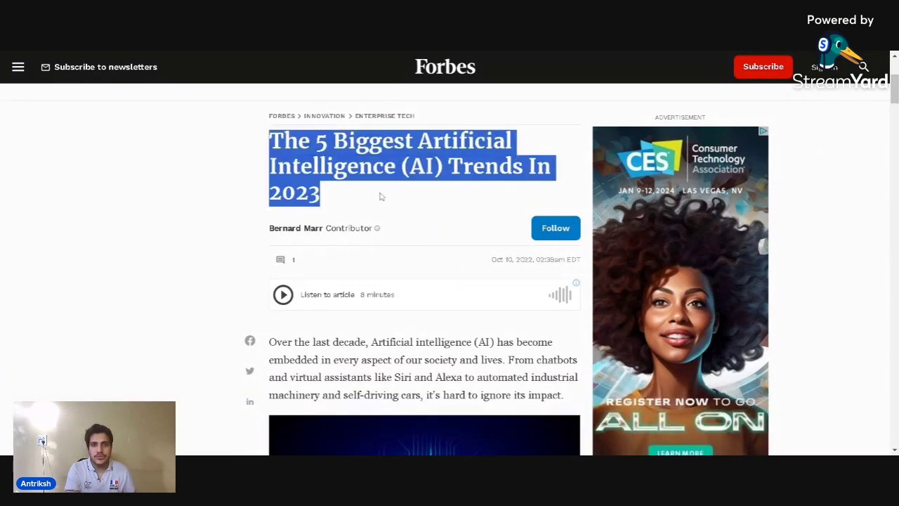
left_click(387, 236)
scroll(392, 294, "down", 4)
scroll(392, 294, "down", 8)
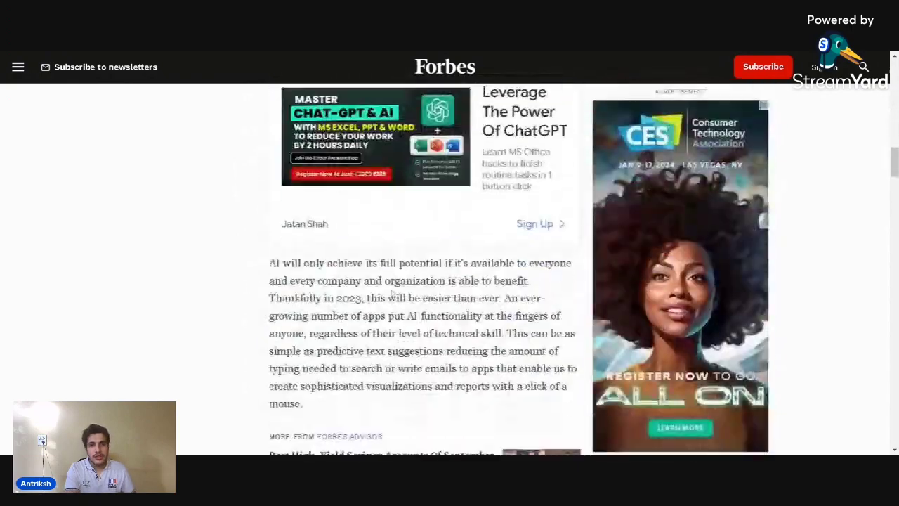
scroll(392, 294, "up", 2)
scroll(422, 280, "down", 15)
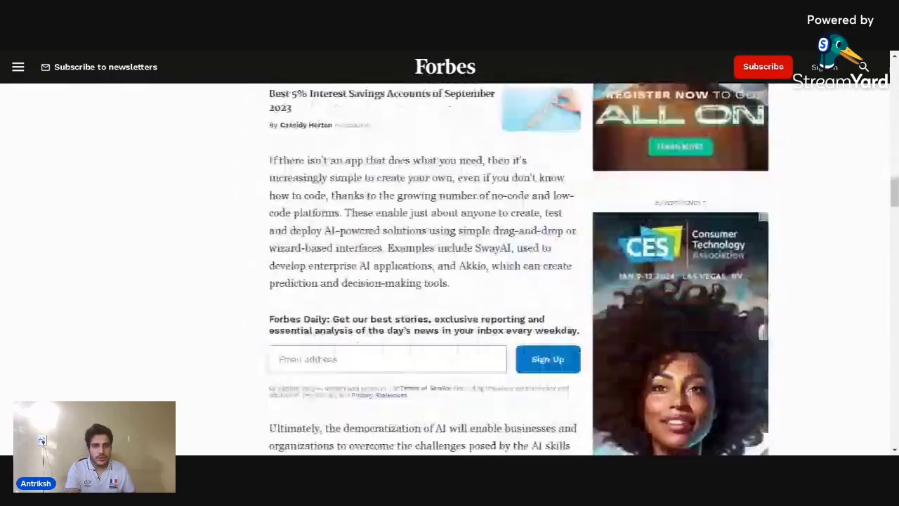
scroll(421, 281, "down", 11)
scroll(421, 281, "up", 4)
scroll(421, 281, "down", 13)
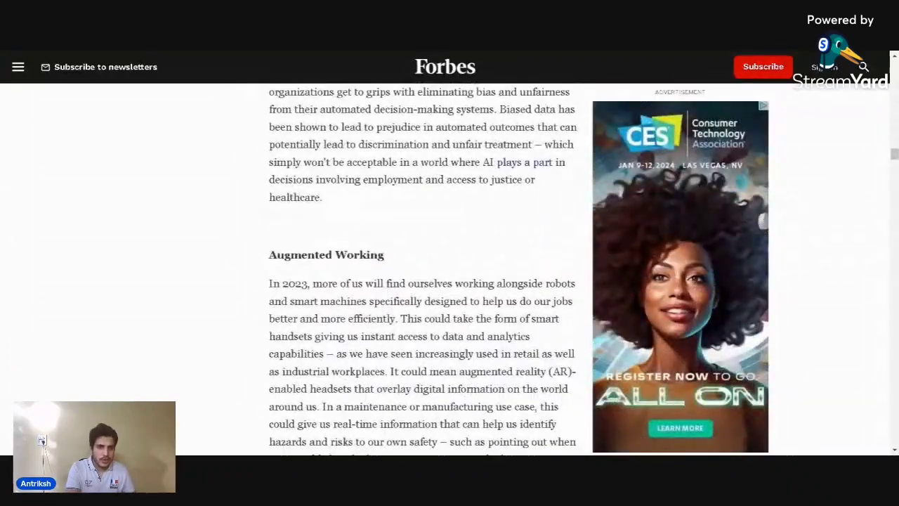
scroll(422, 281, "down", 6)
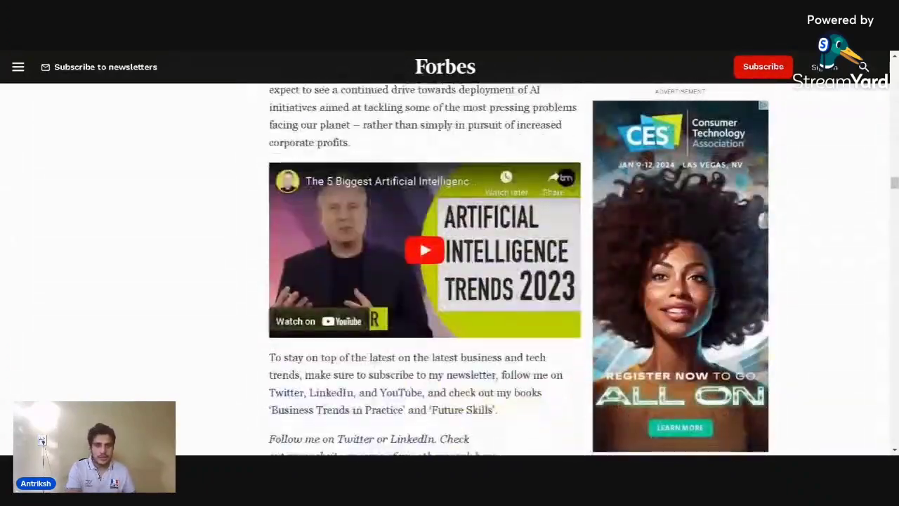
scroll(422, 281, "up", 16)
scroll(421, 281, "up", 8)
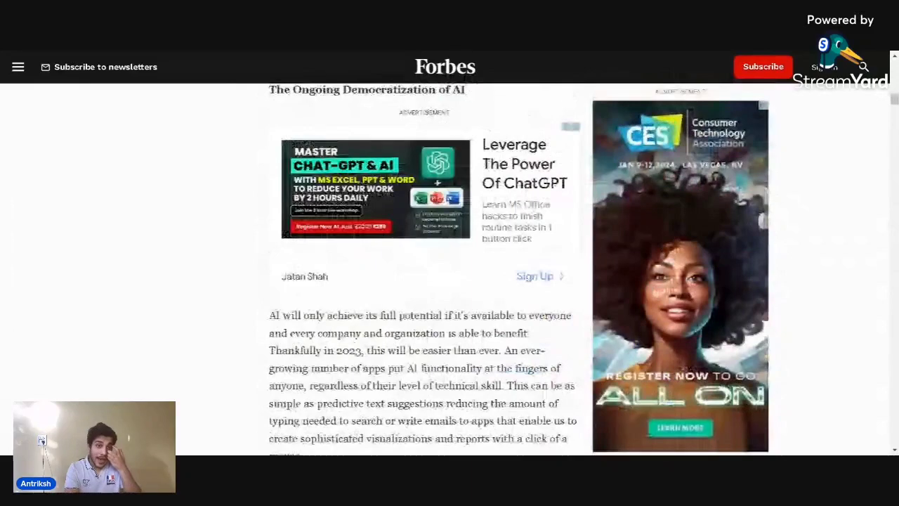
scroll(318, 55, "up", 2)
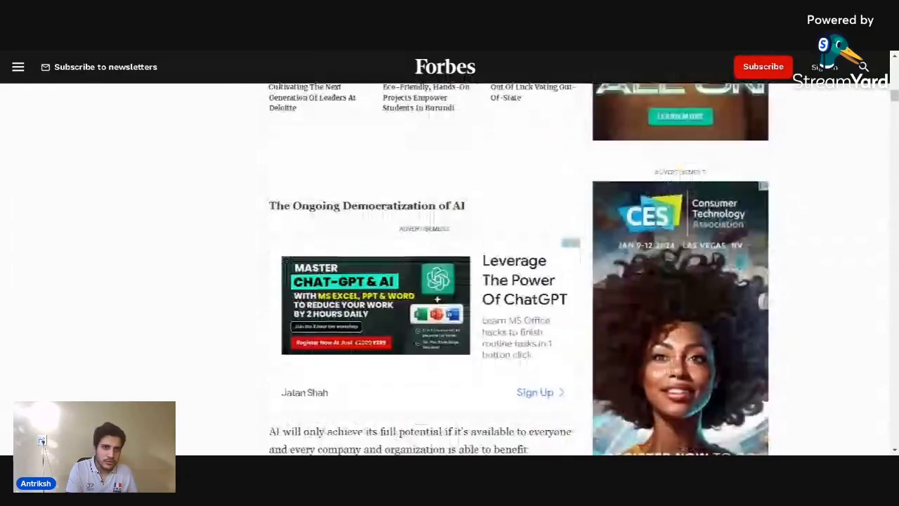
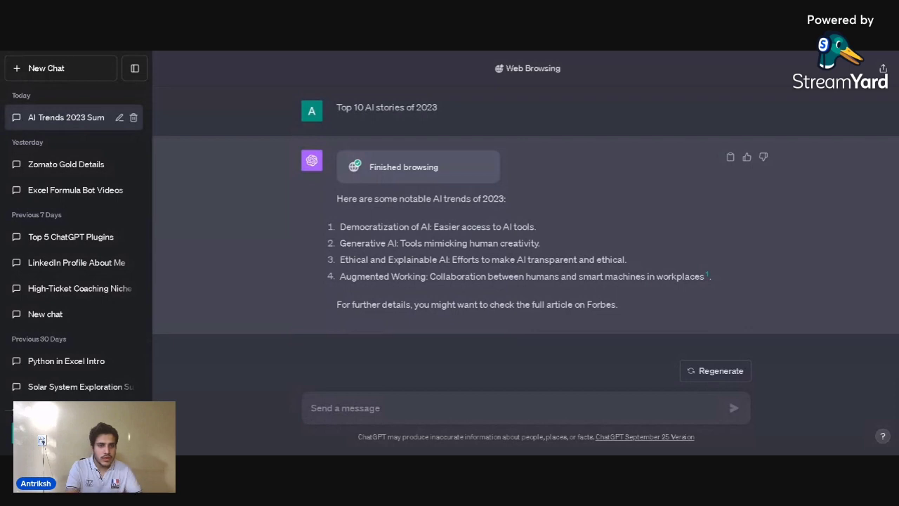
- Send a prompt with the cited Forbes article's URL followed by "Tell me how to improve my SEO for this particular webpage"
mouse_move(707, 275)
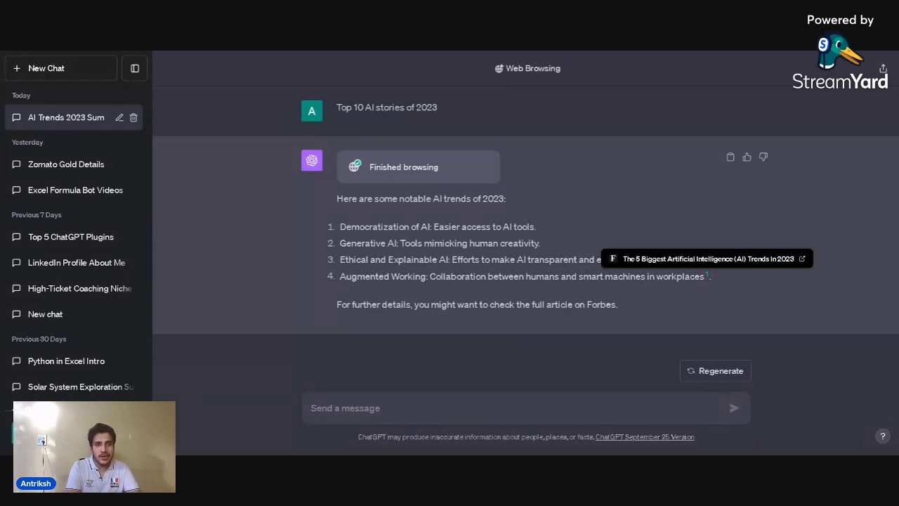
type("https://www.forbes.com/sites/bernardmarr/2022/10/10/the-5-biggest-artificial-intelligence-ai-trends-in-2023/?sh=4e83759e1d3d")
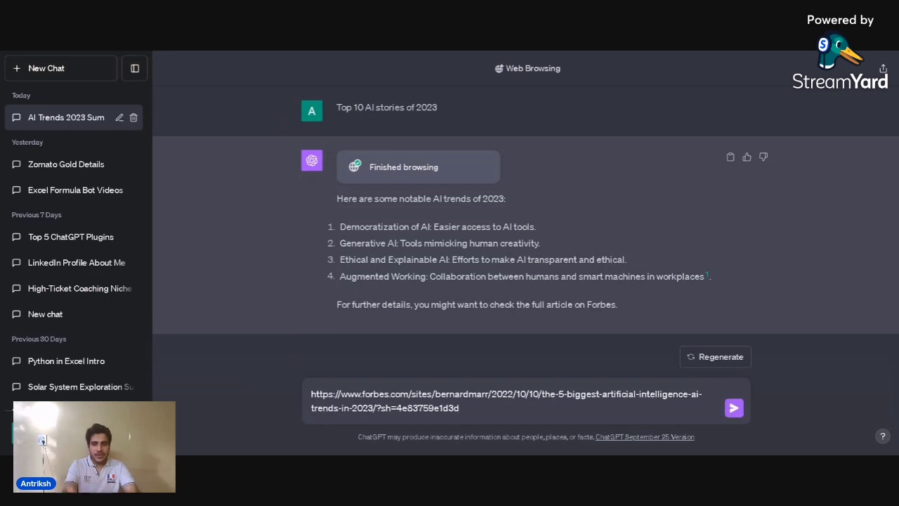
key("shift+Return")
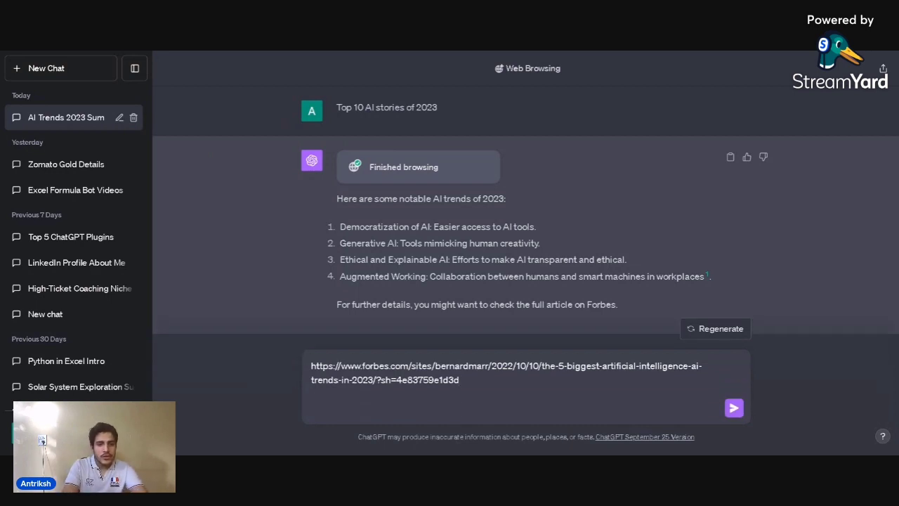
type("Th")
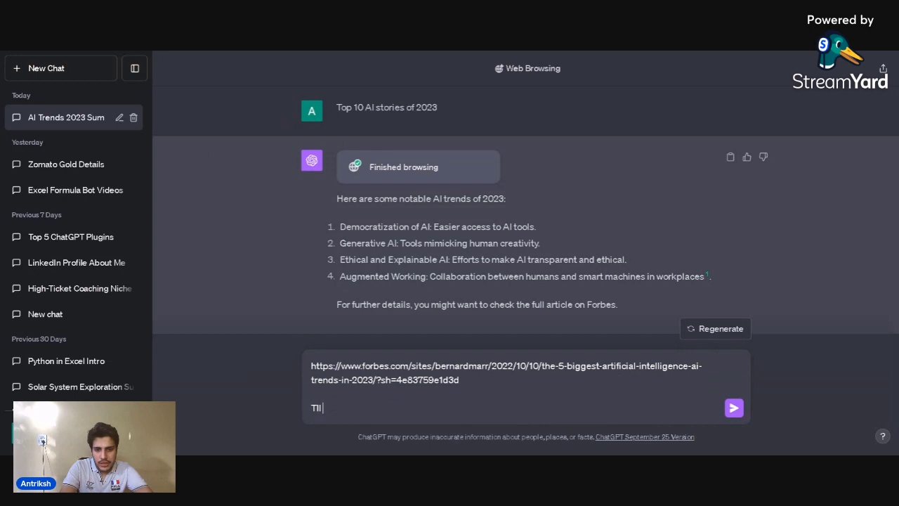
key("BackSpace")
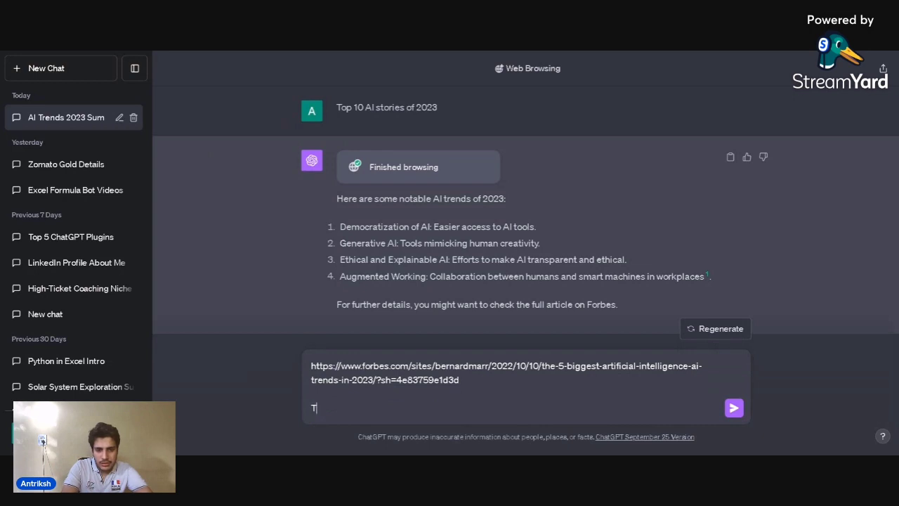
type("ell me")
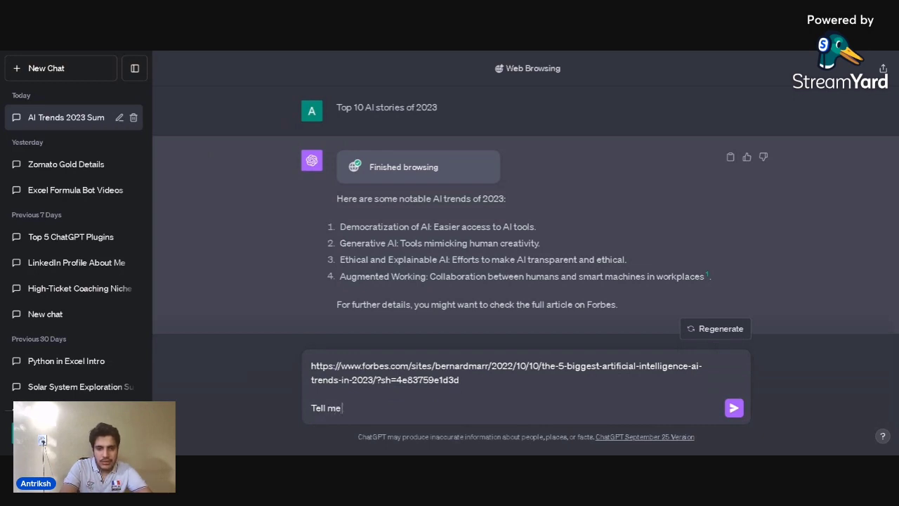
type(" how to")
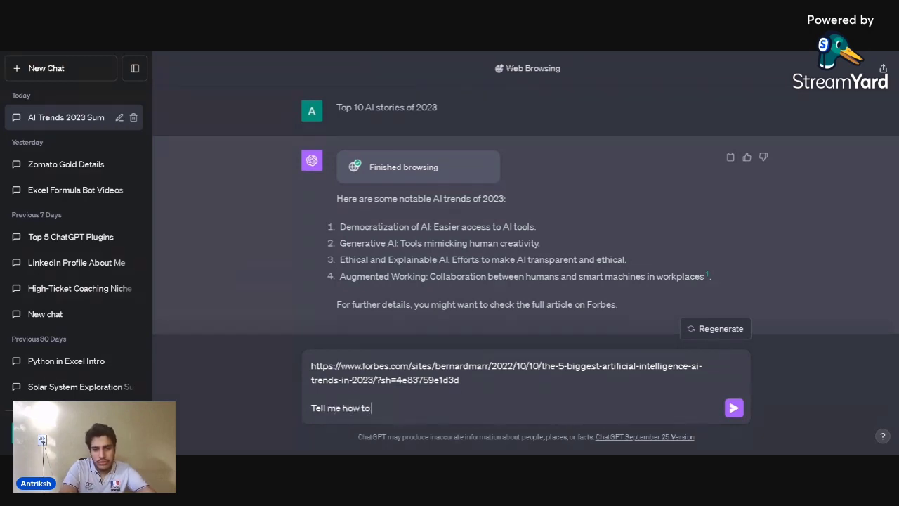
type(" improv")
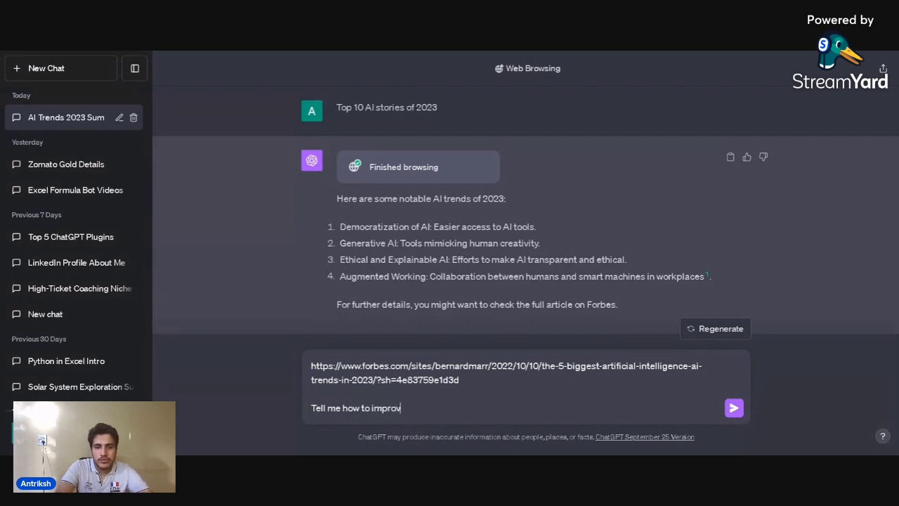
type("e my SEO")
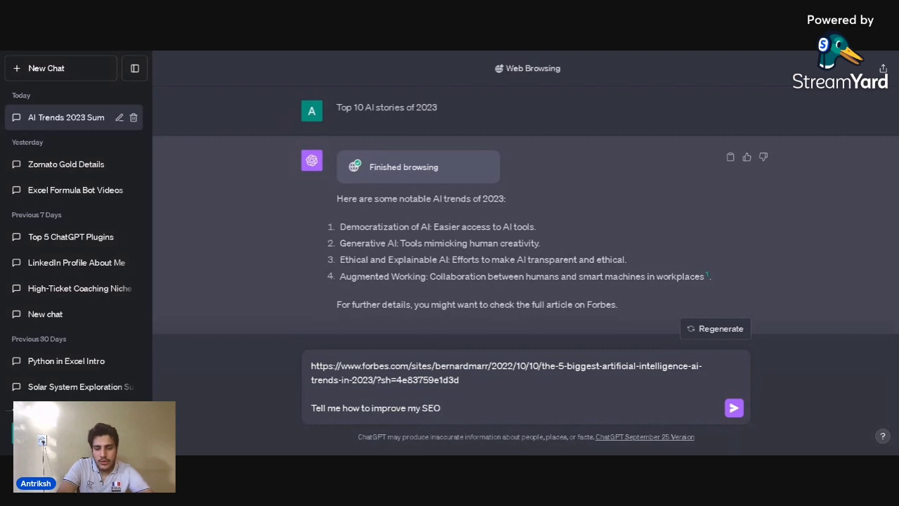
type(" for this ")
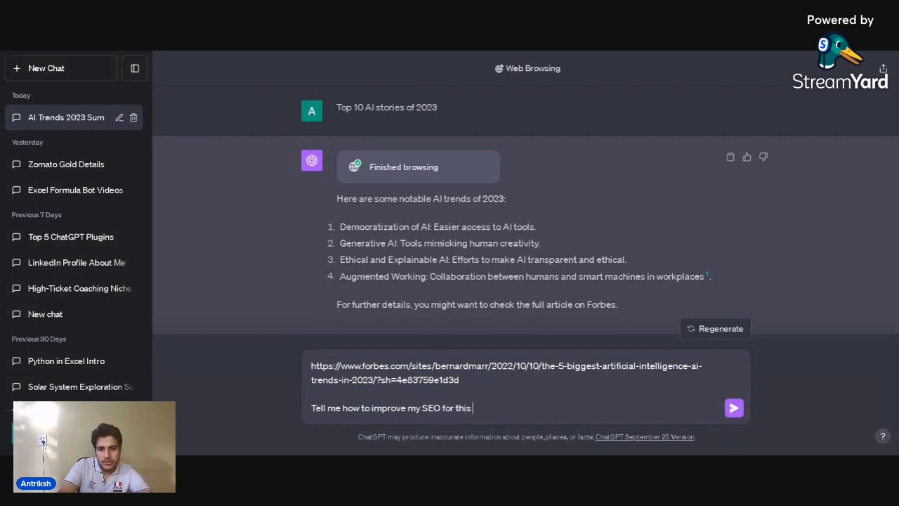
type("partic")
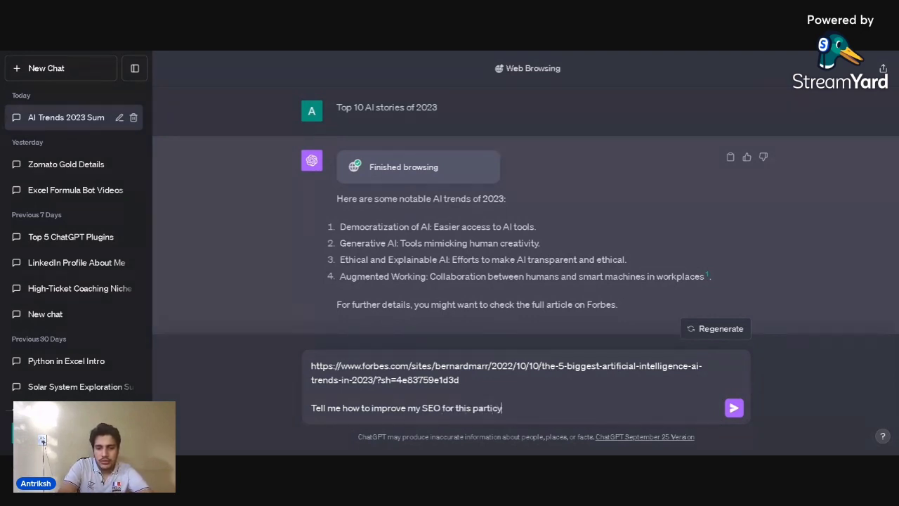
type("ula")
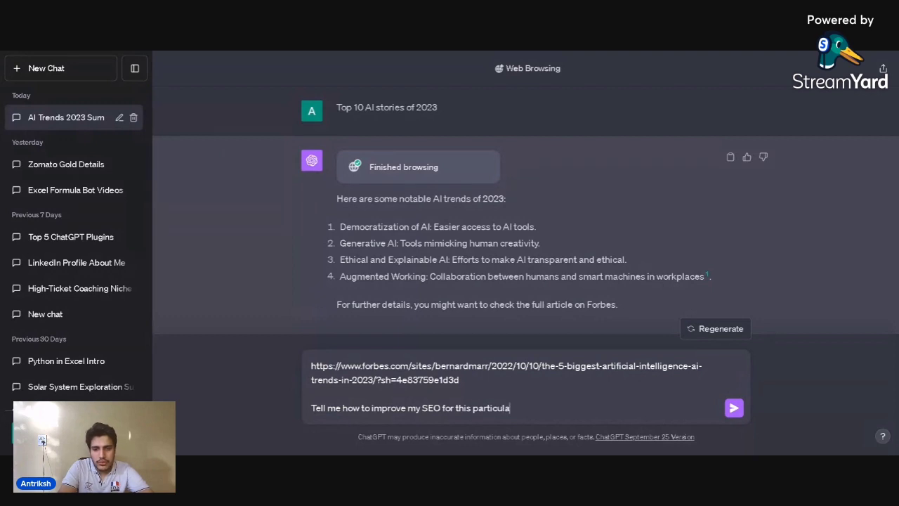
type("r webpage")
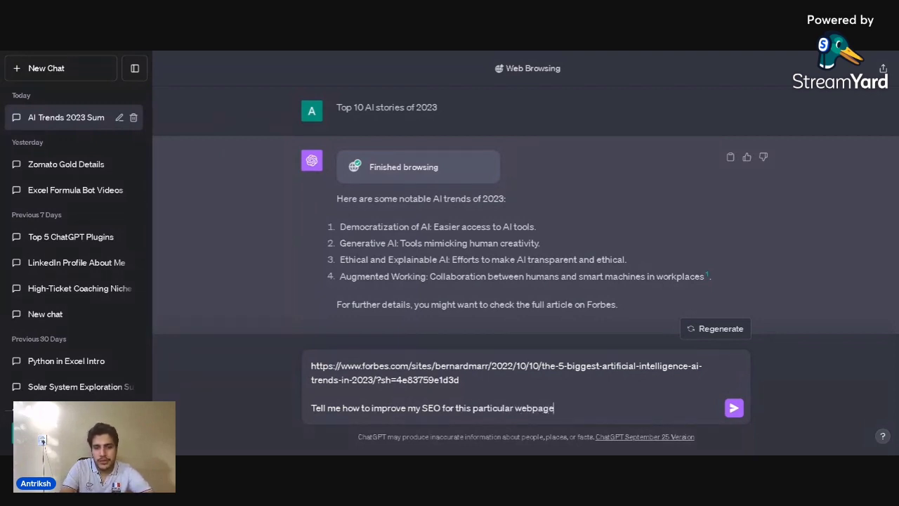
key("Return")
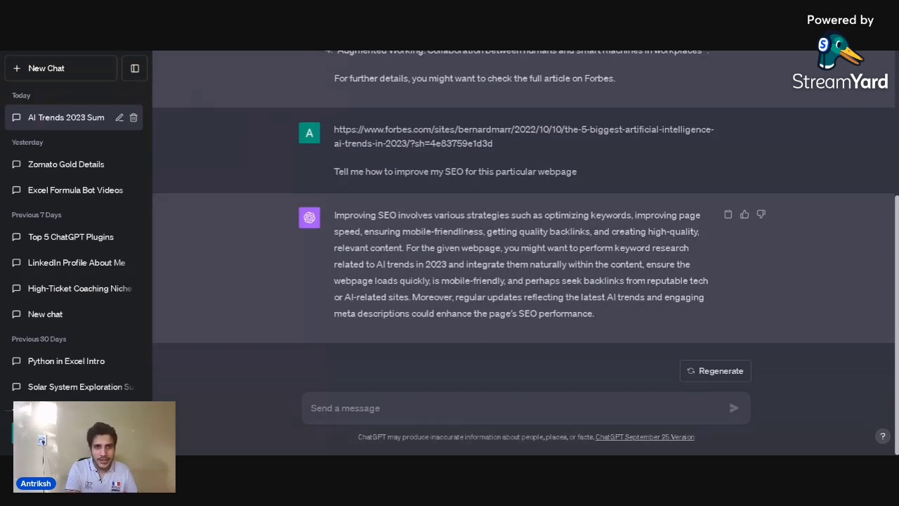
- Switch to YouTube, copy the share link of the Be10x video "10 Tips & Tricks For ChatGPT", and close the sharing dialog
key("alt+Tab")
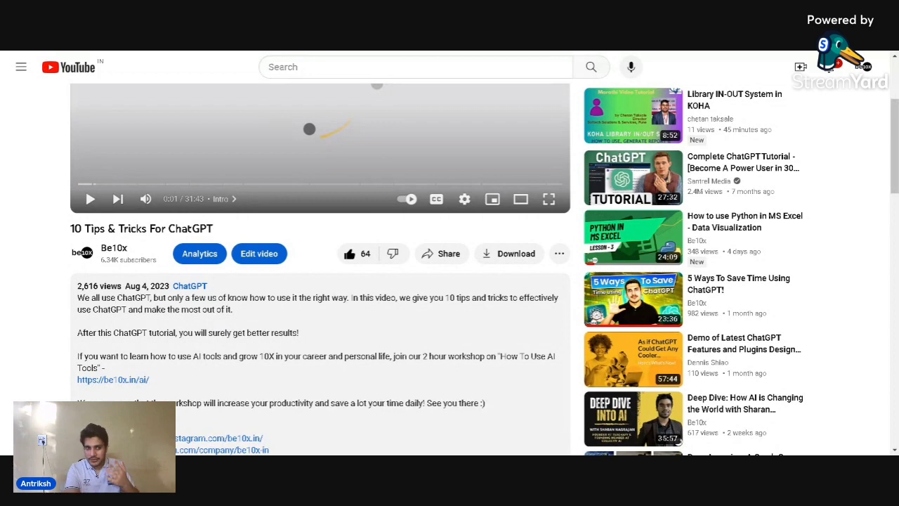
scroll(485, 269, "up", 1)
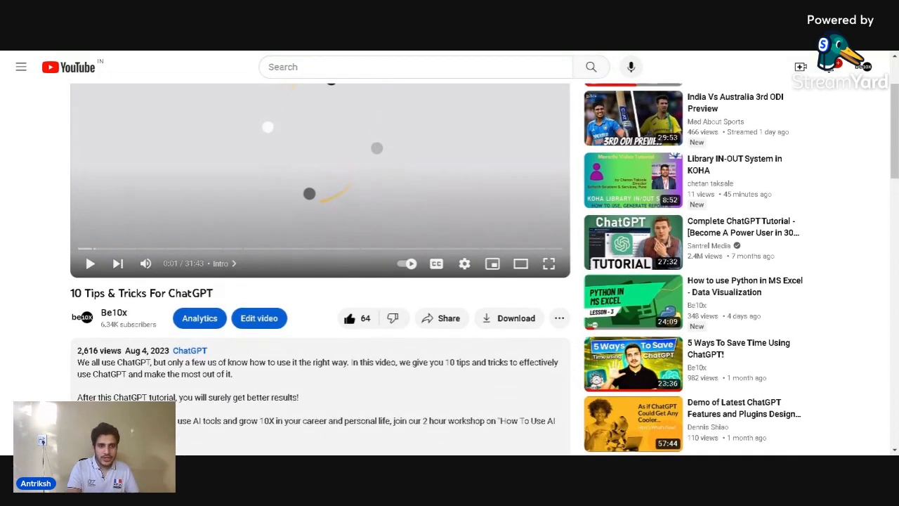
scroll(286, 328, "up", 2)
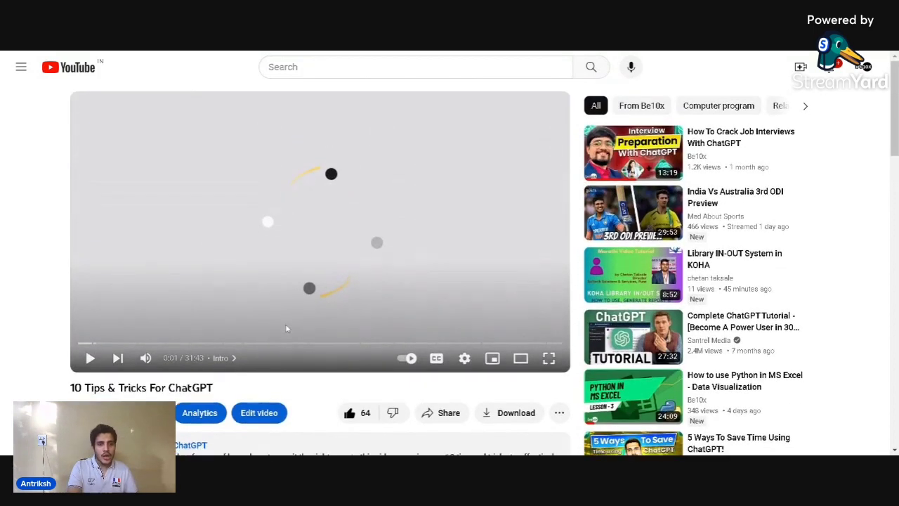
scroll(286, 328, "down", 2)
scroll(286, 328, "down", 1)
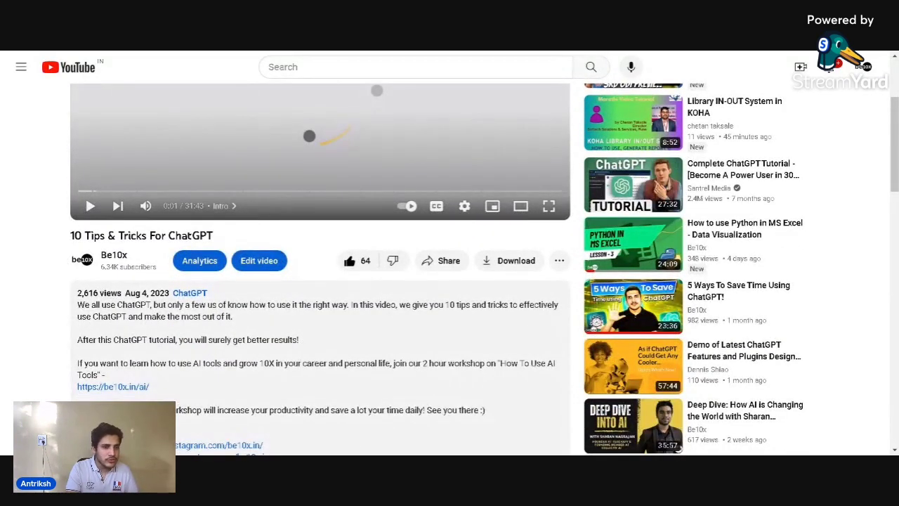
scroll(485, 270, "down", 1)
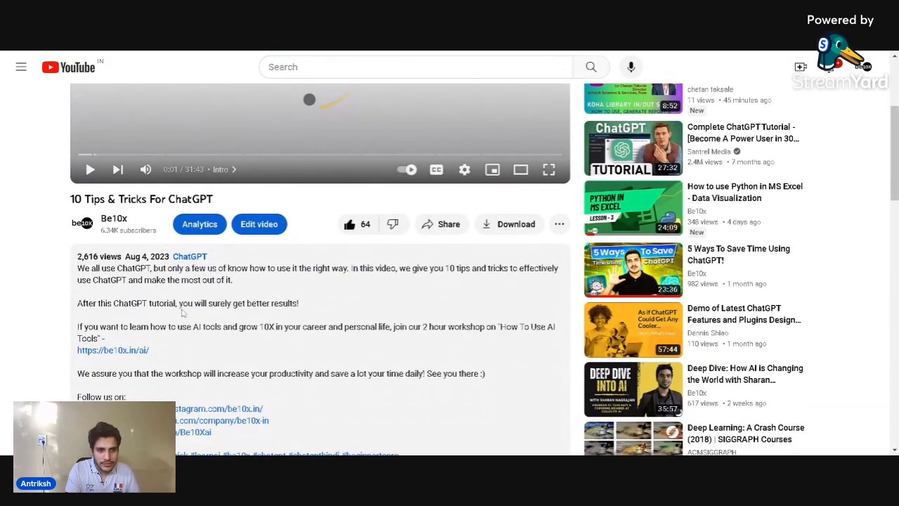
left_click(438, 231)
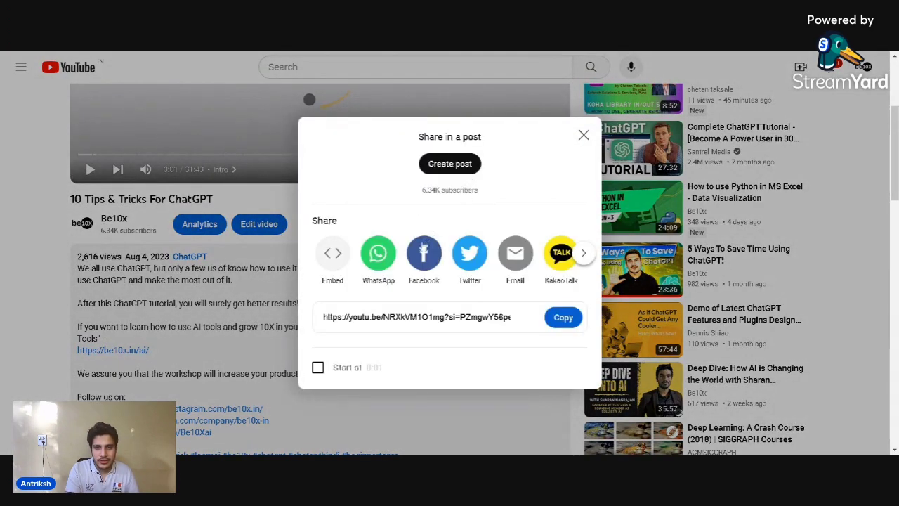
left_click(563, 317)
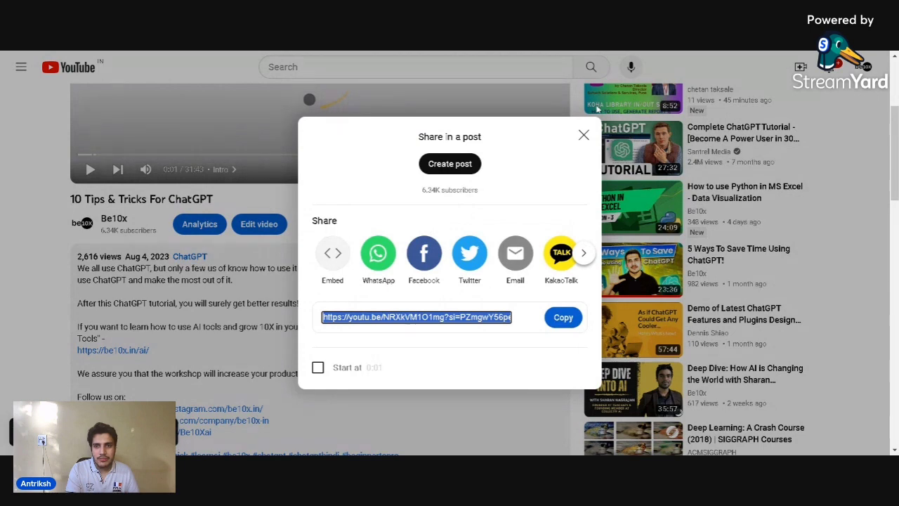
left_click(584, 135)
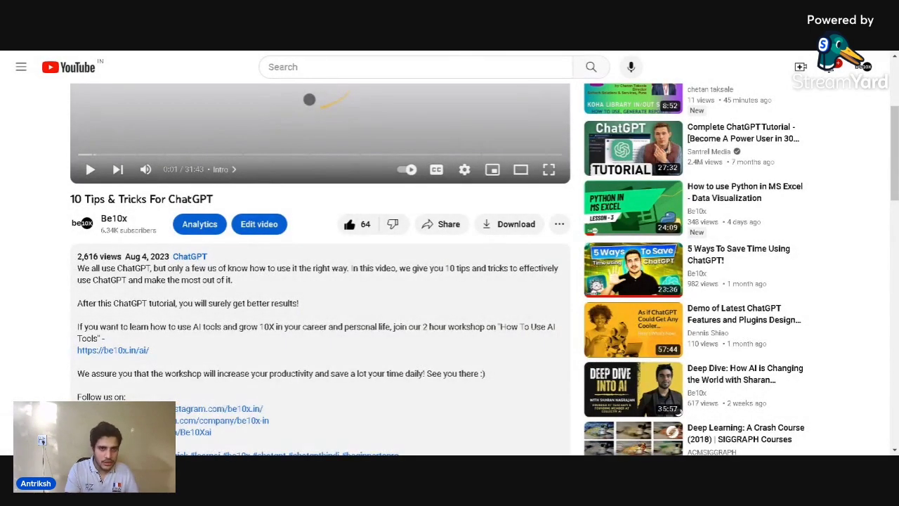
- Switch to ChatGPT and send the copied YouTube link followed by "This video did well on my YT, can you suggest some more like this to make"
key("alt+Tab")
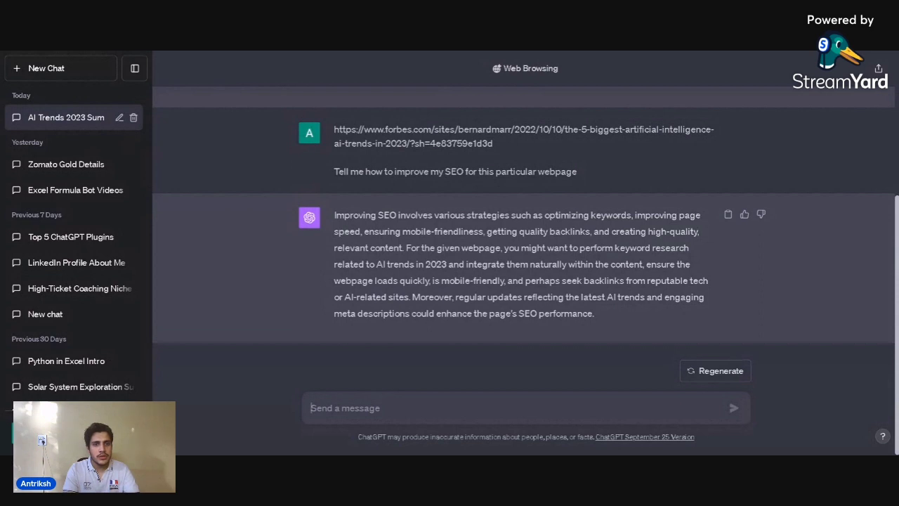
key("ctrl+v")
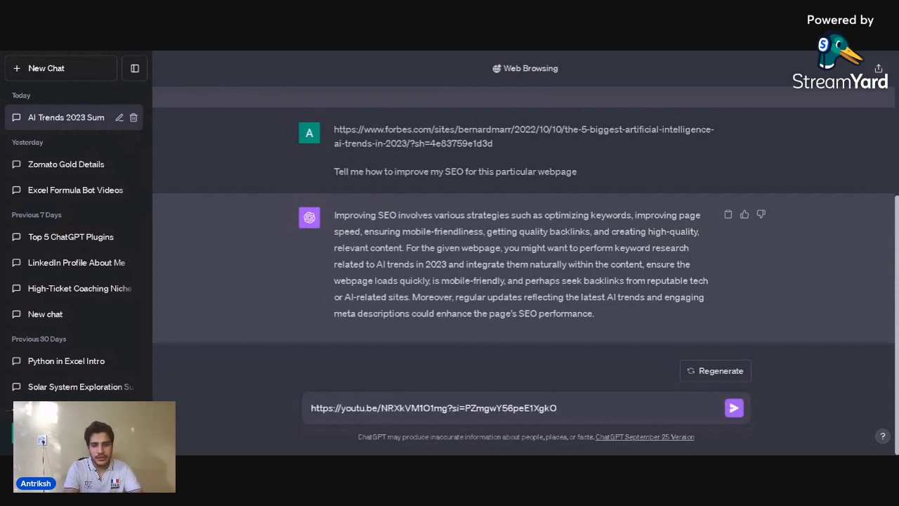
key("shift+Return")
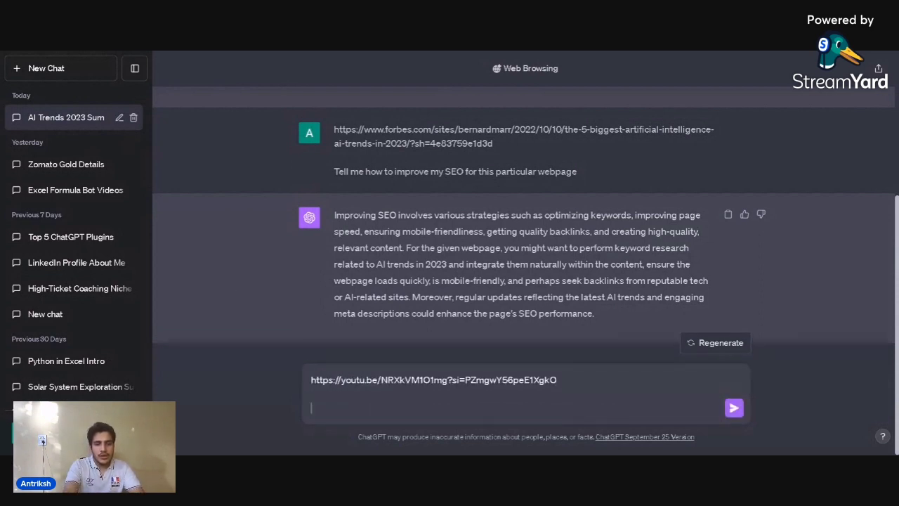
type("This")
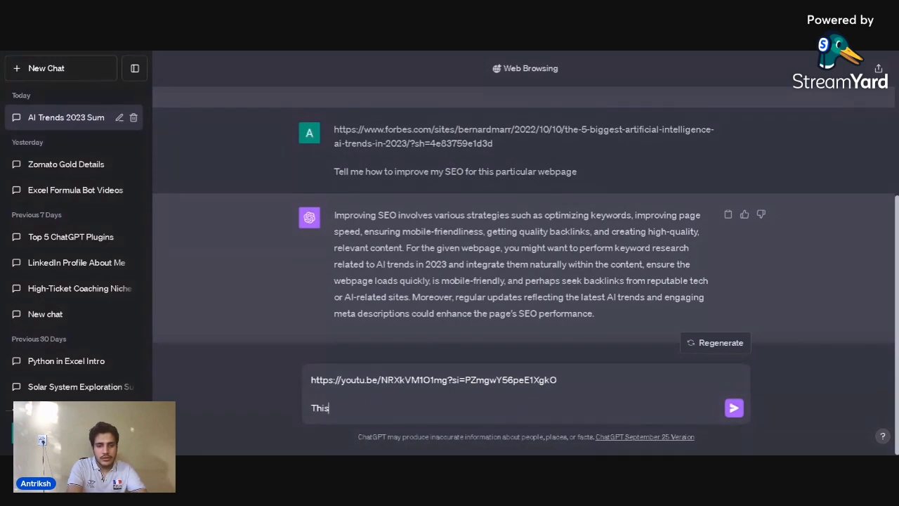
type(" video")
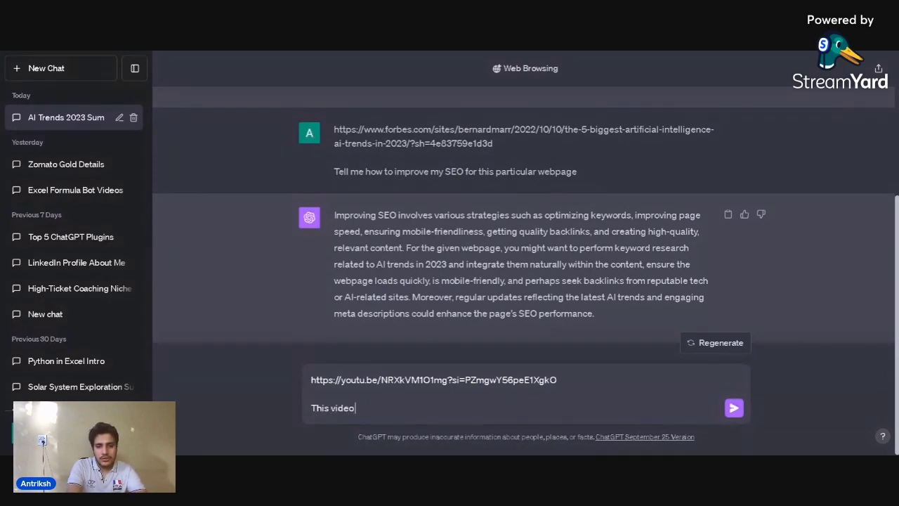
type(" did well ")
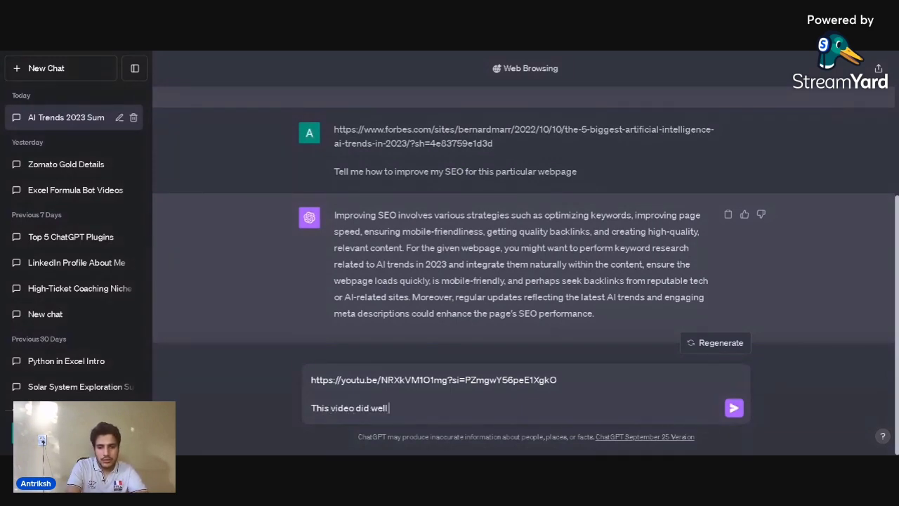
type("on m")
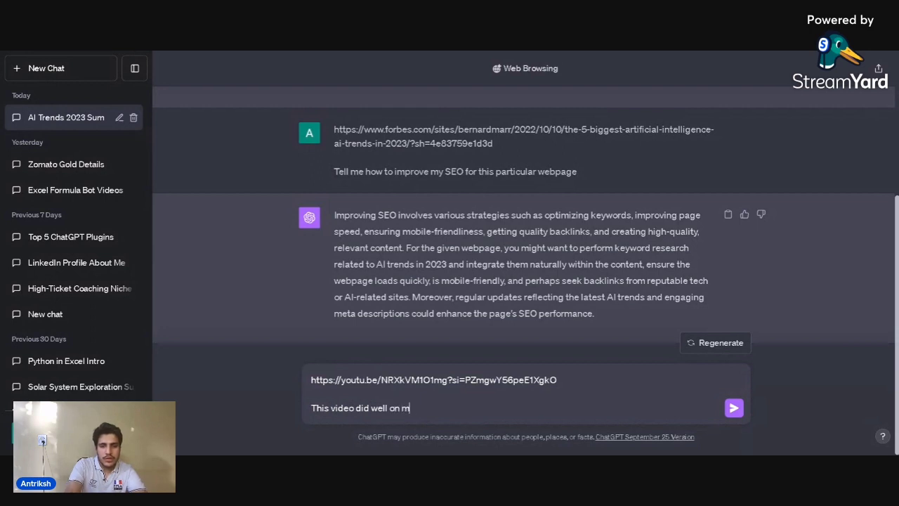
type("y")
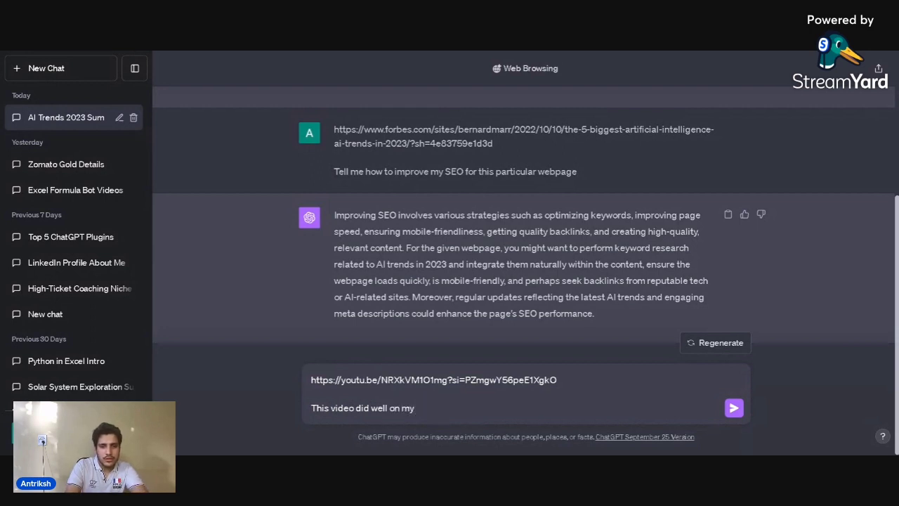
type(" YT")
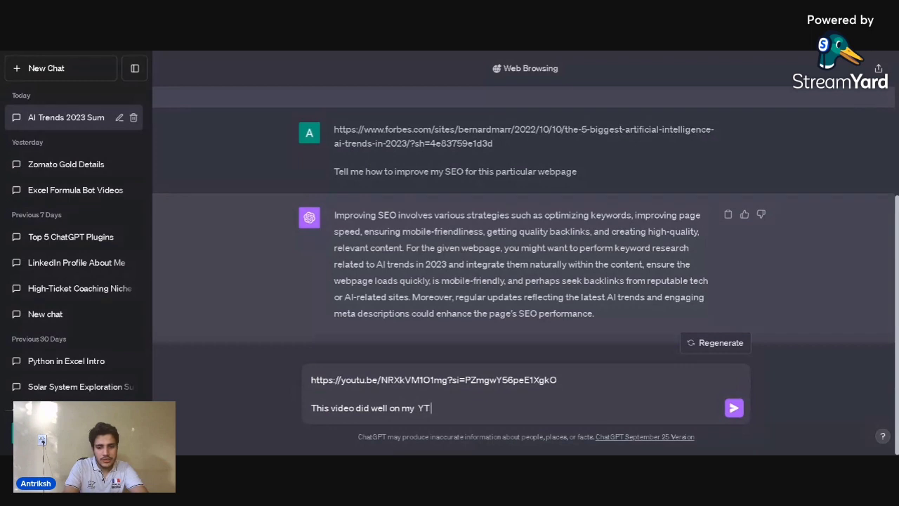
type(", can y")
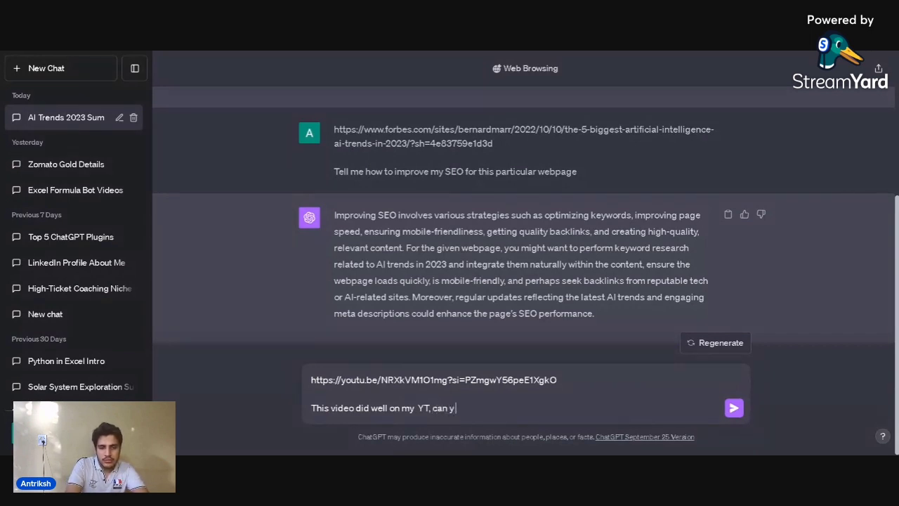
key("BackSpace")
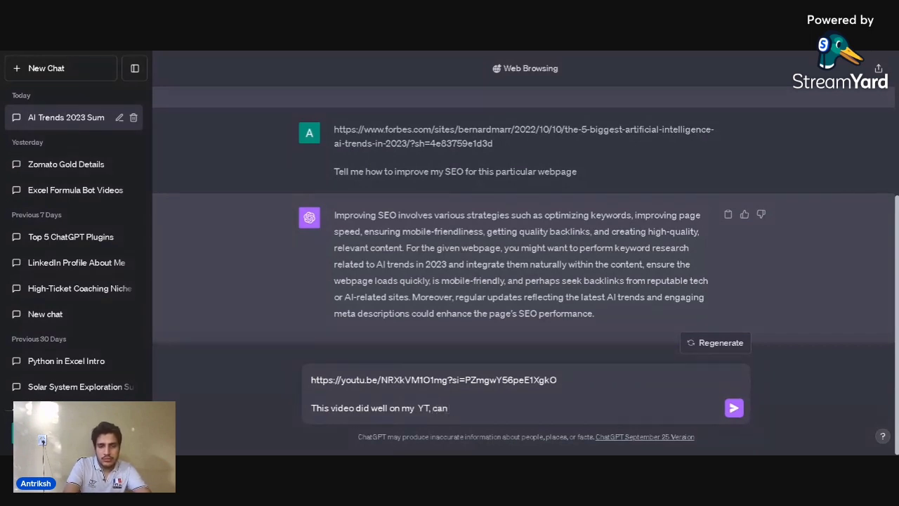
type("yo")
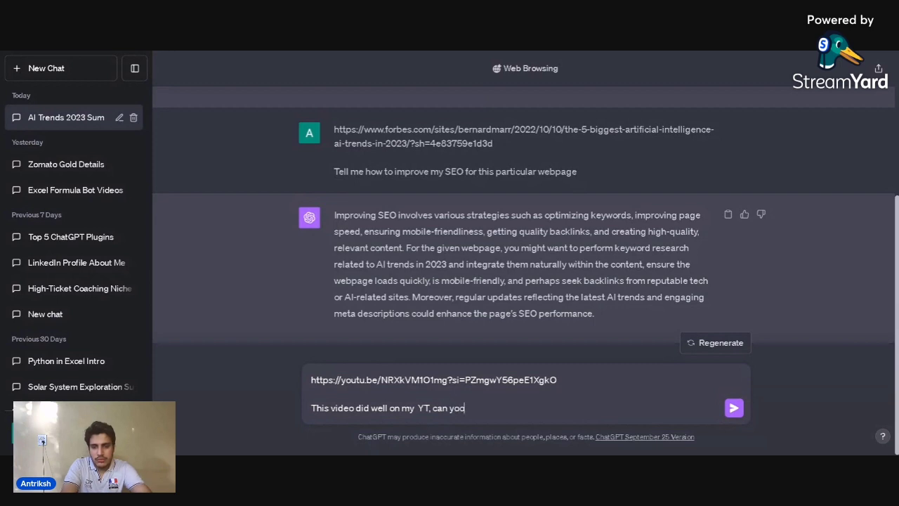
type("u su")
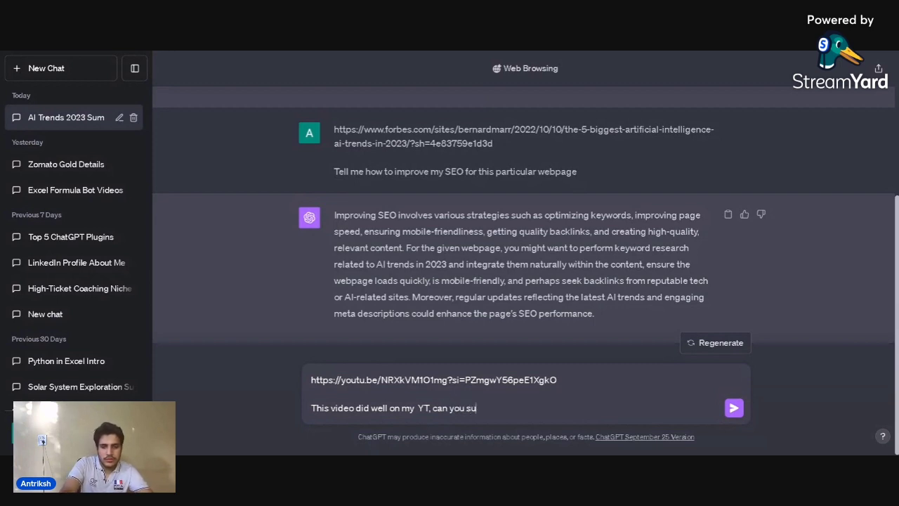
type("ggest so")
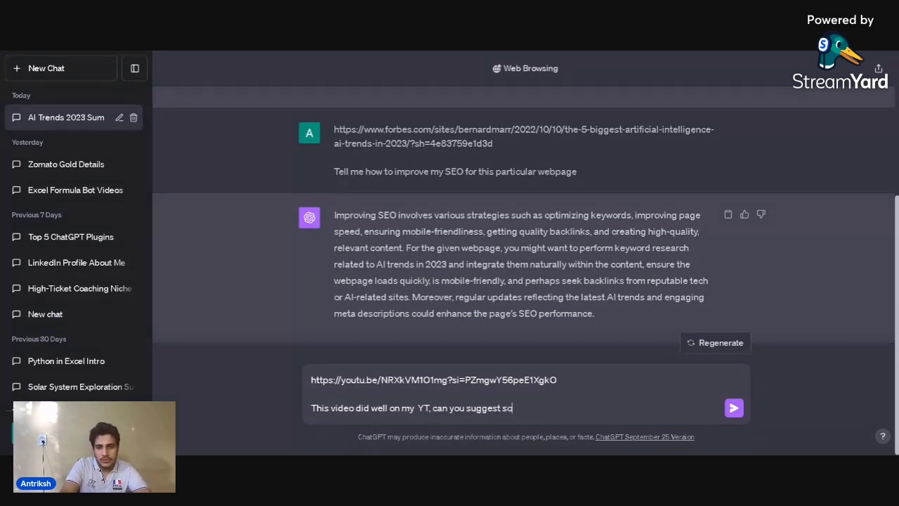
type("me mo")
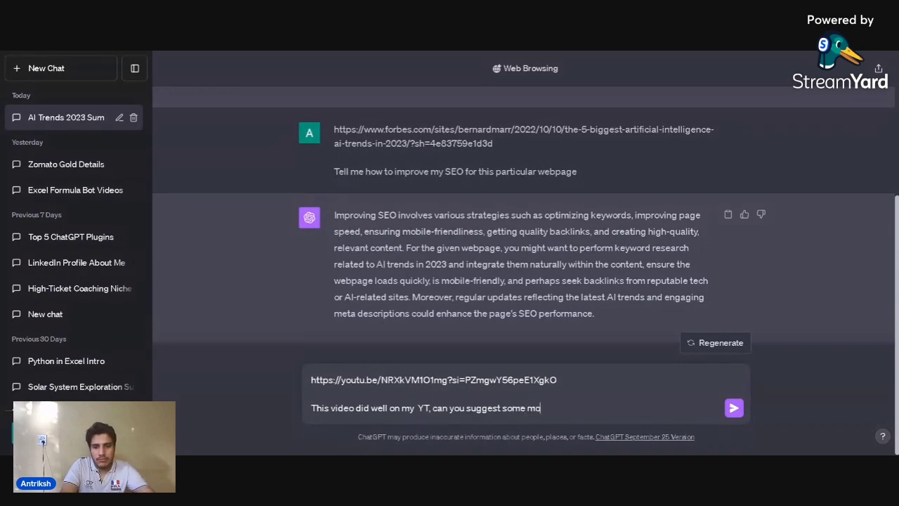
type("re like ")
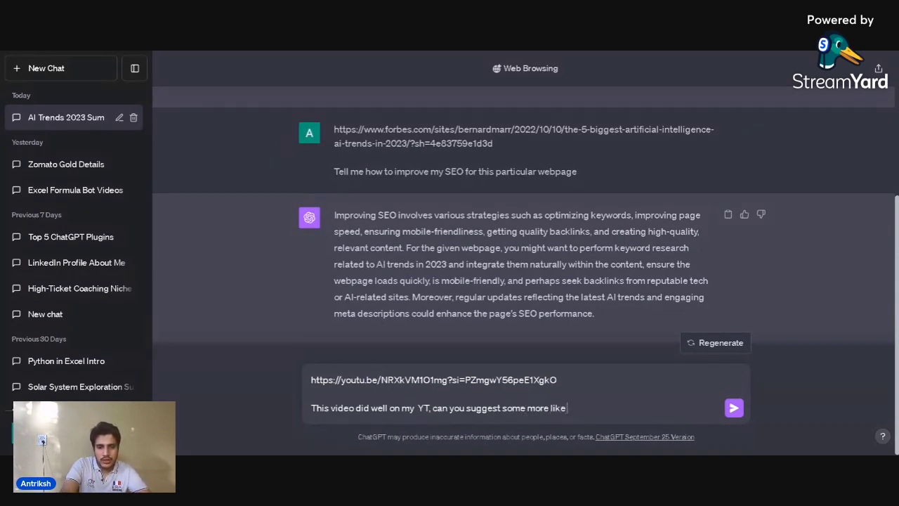
type("this r")
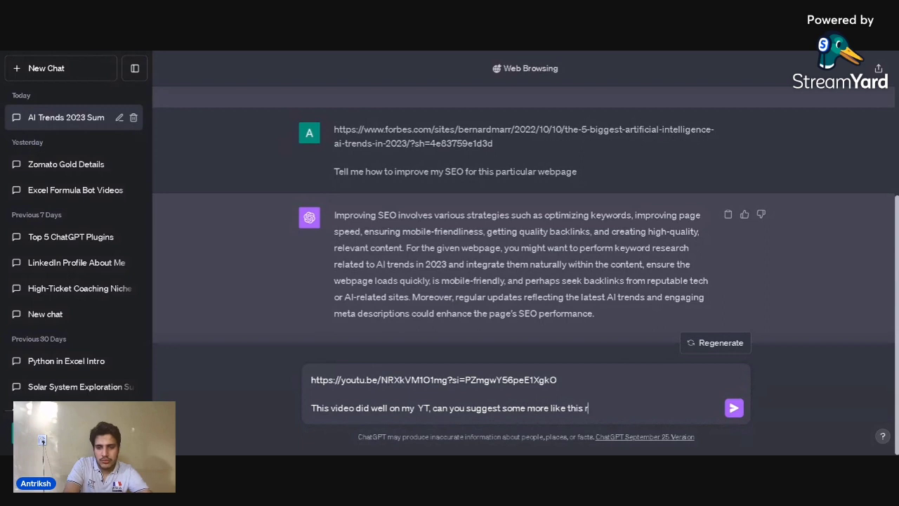
key("BackSpace")
type("to mak")
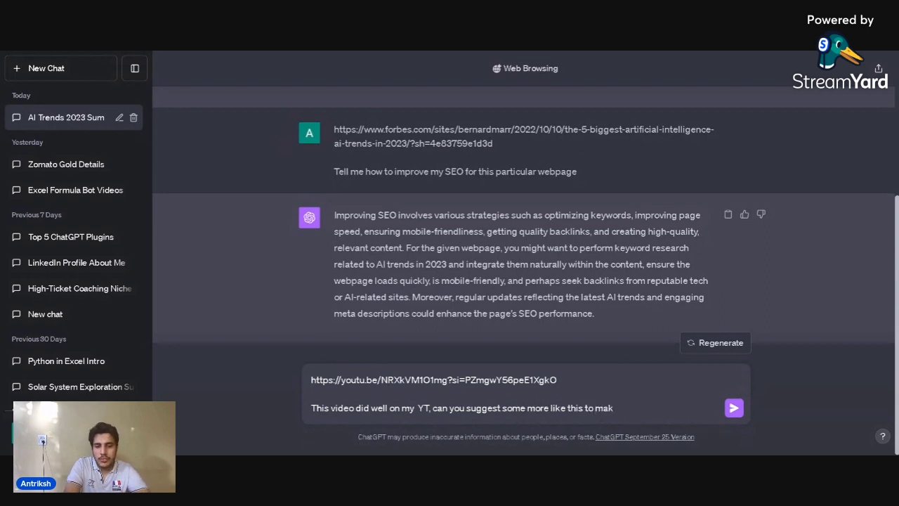
type("e")
key("Return")
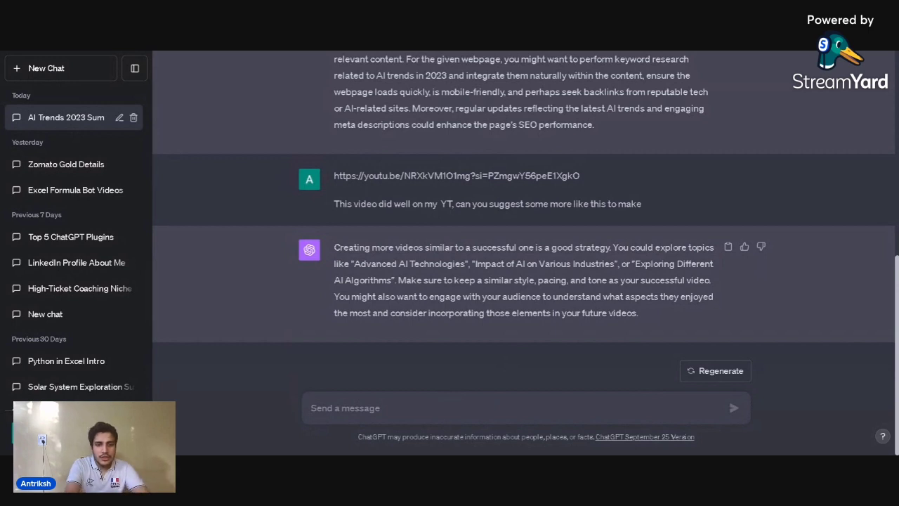
- Send the follow-up prompt "Can you give me a script for the first idea" in the same chat
type("Can")
type("you")
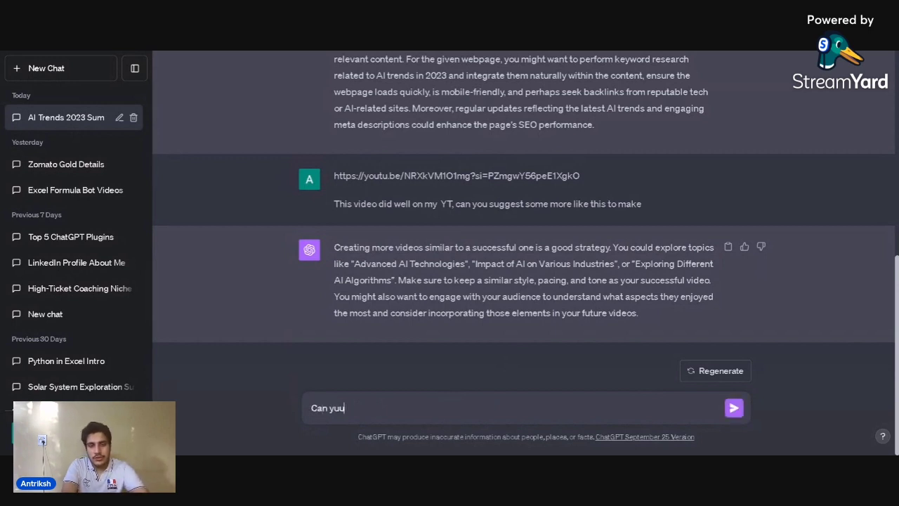
key("BackSpace")
key("BackSpace")
type("ou")
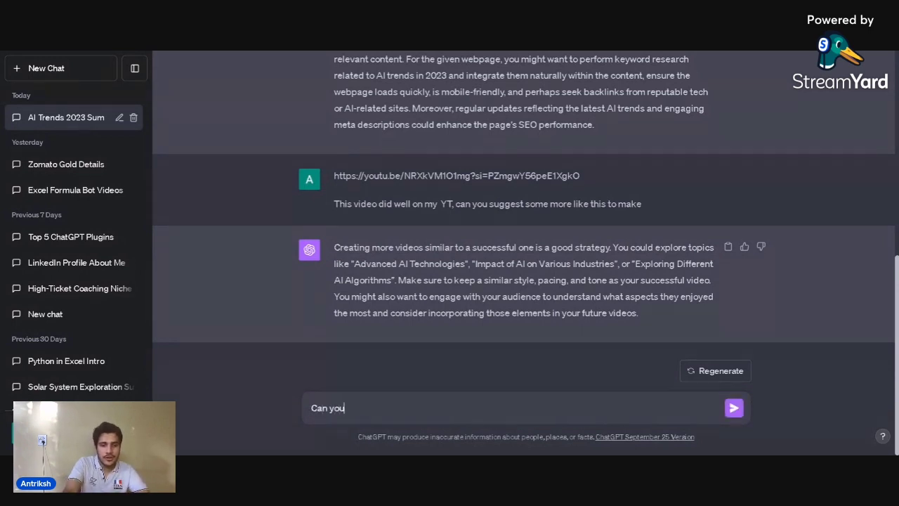
type(" give me a sv")
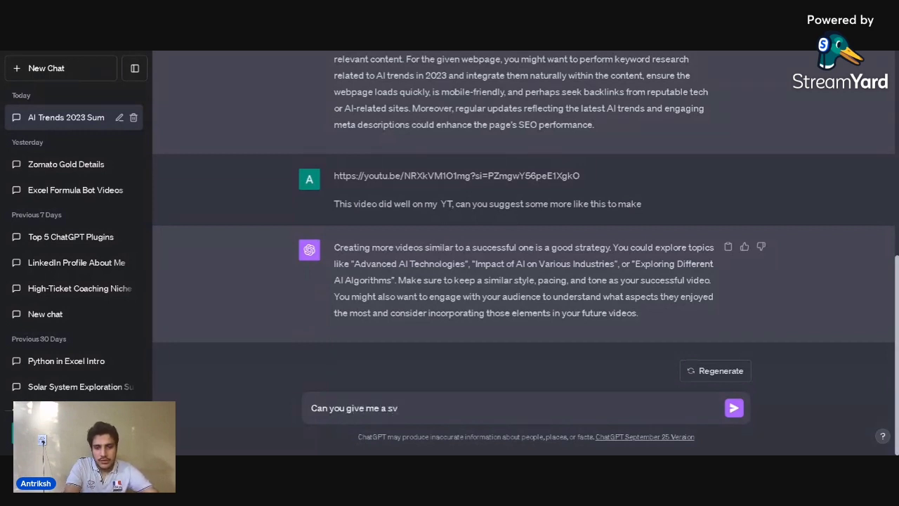
key("BackSpace")
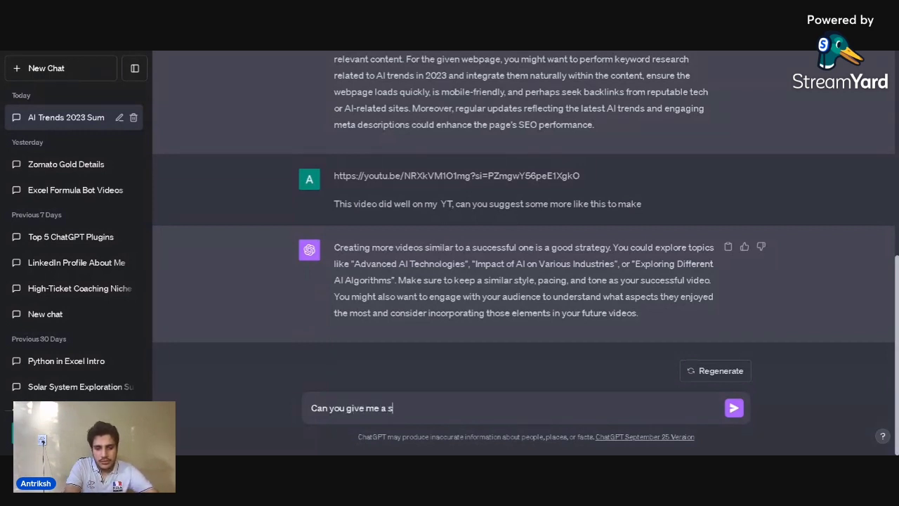
type("cript")
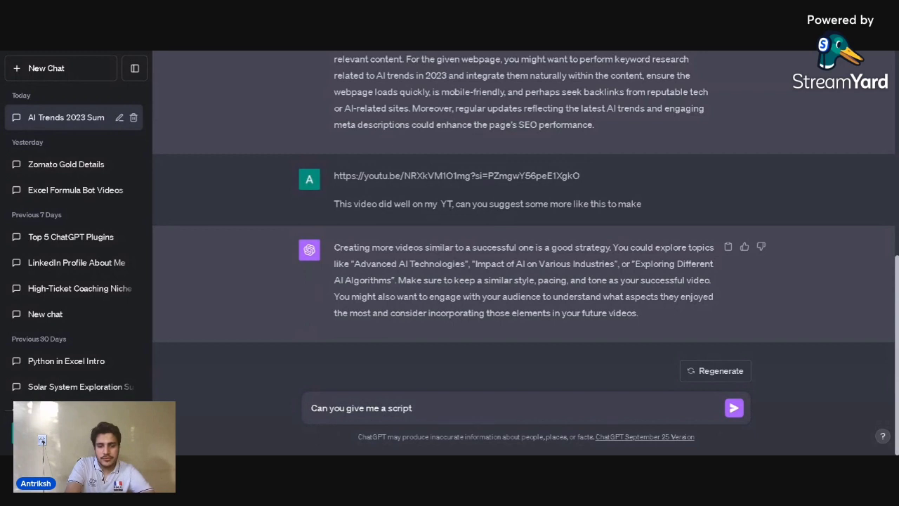
type(" for the fi")
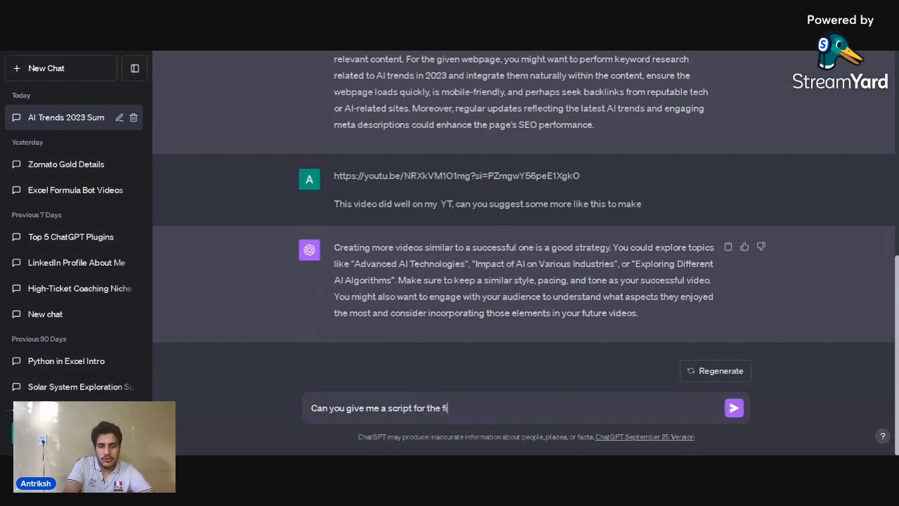
type("rst idea")
key("Return")
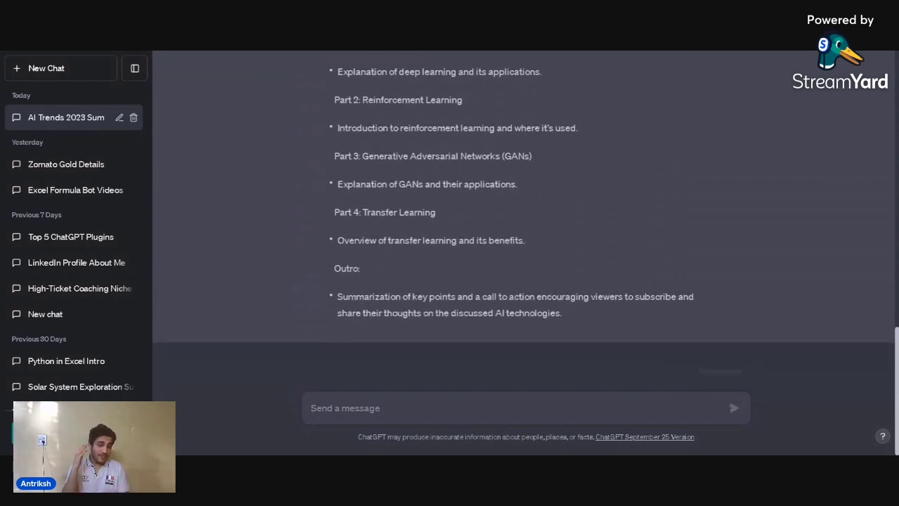
- Read through the generated video script from its title and intro through the numbered parts to the outro
scroll(372, 260, "up", 5)
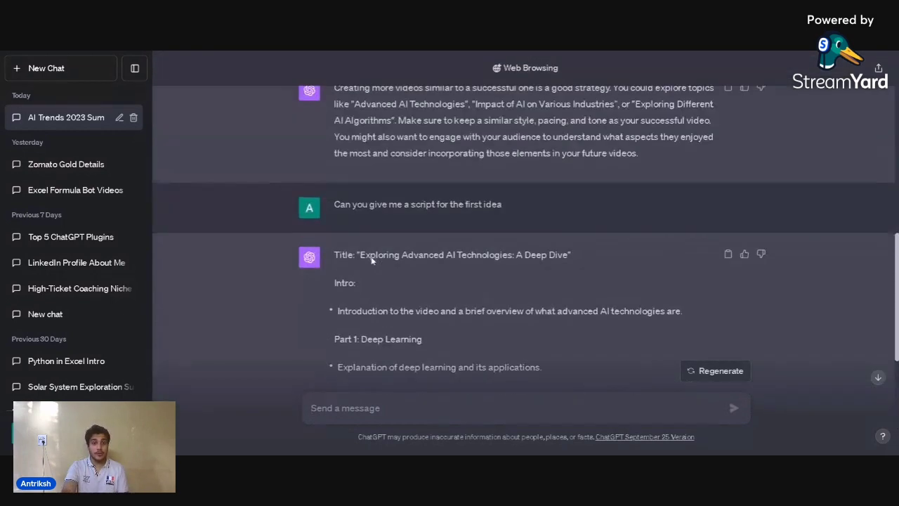
scroll(372, 260, "down", 3)
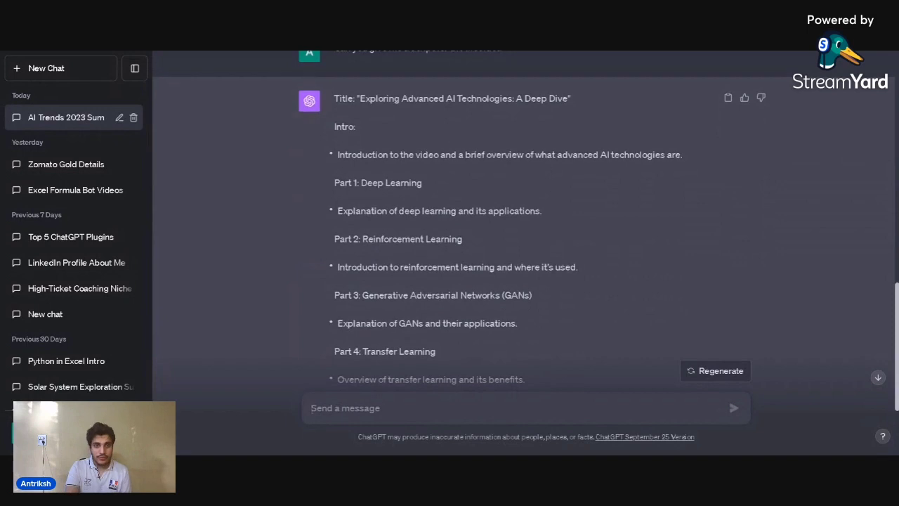
scroll(429, 177, "down", 2)
scroll(429, 177, "up", 4)
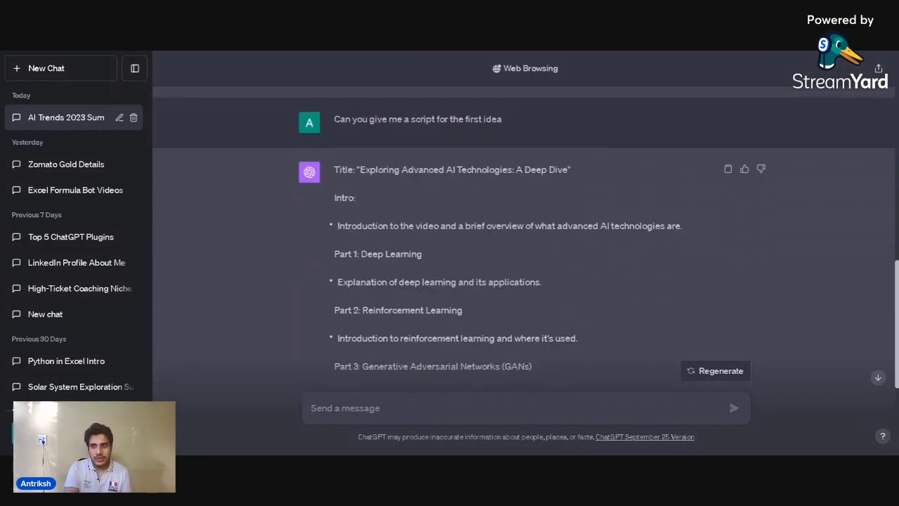
scroll(527, 239, "down", 3)
scroll(526, 239, "up", 2)
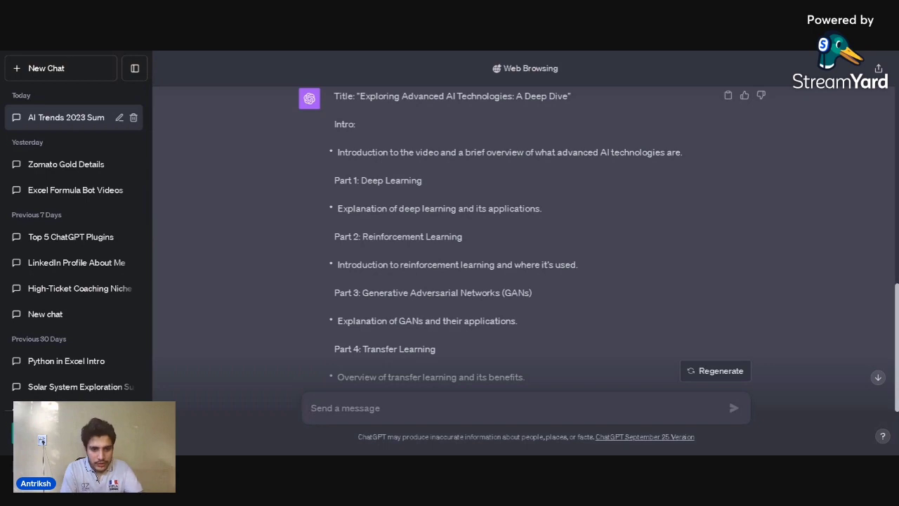
scroll(431, 303, "down", 1)
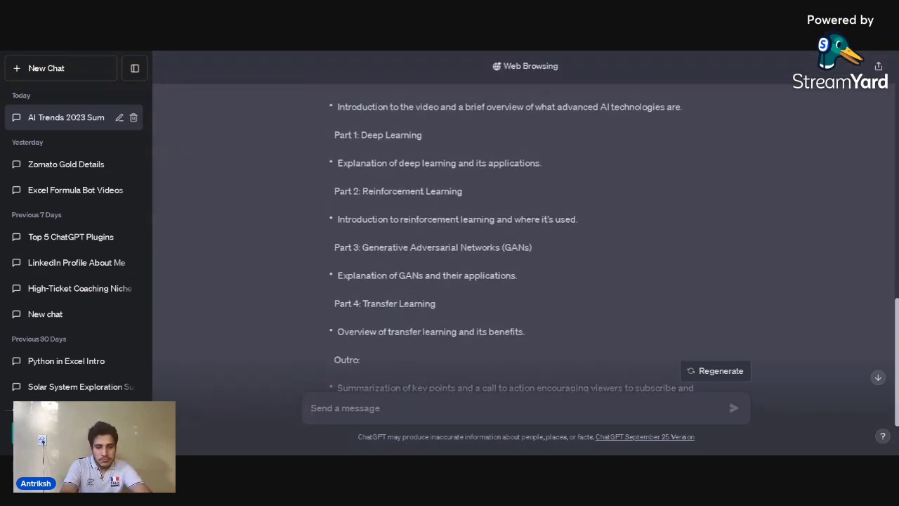
- Send the prompt "Tell me the top performing cryptos of today" in the same chat
type("Tell m")
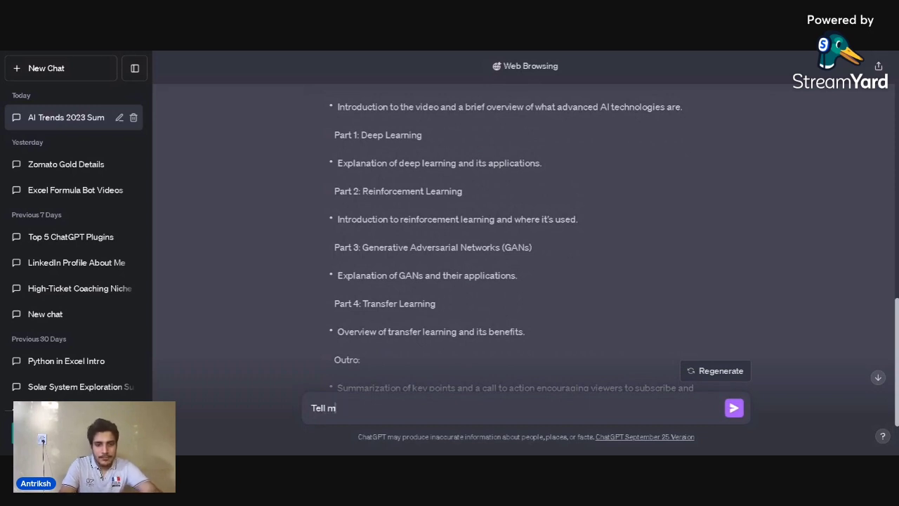
type("e the ")
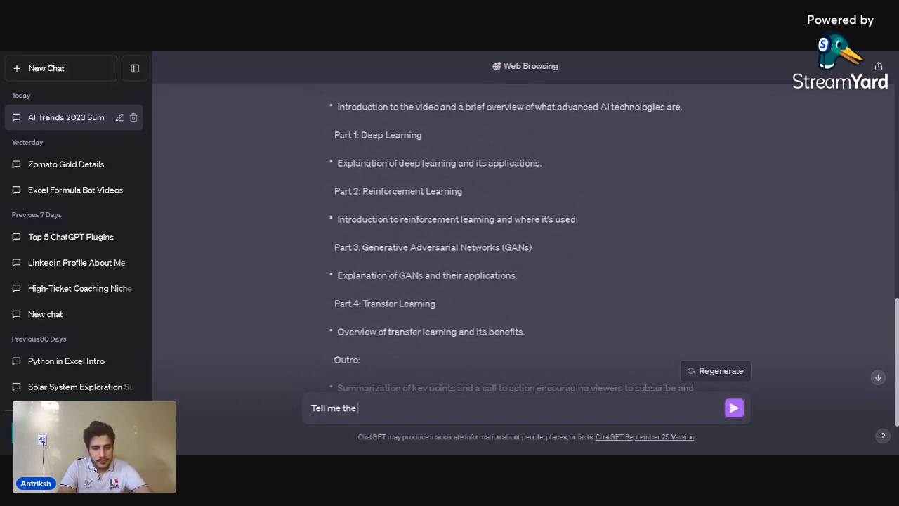
type("top per")
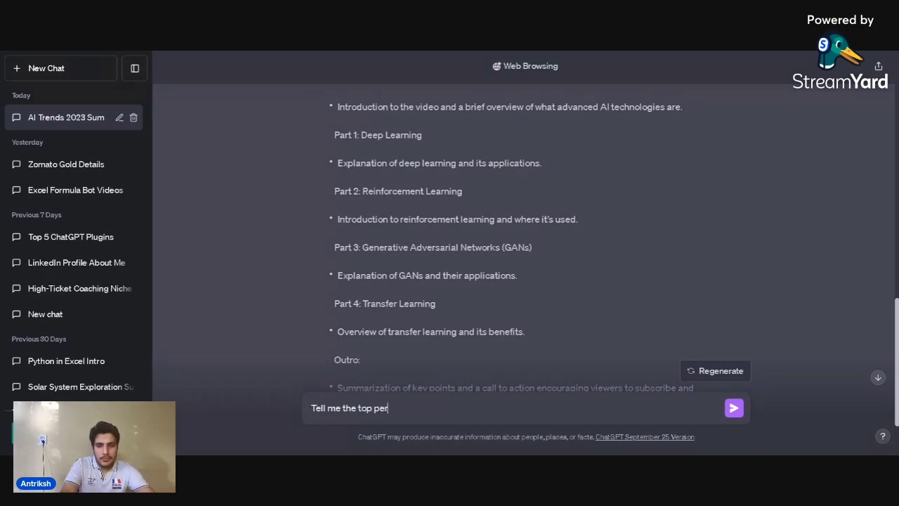
type("formin")
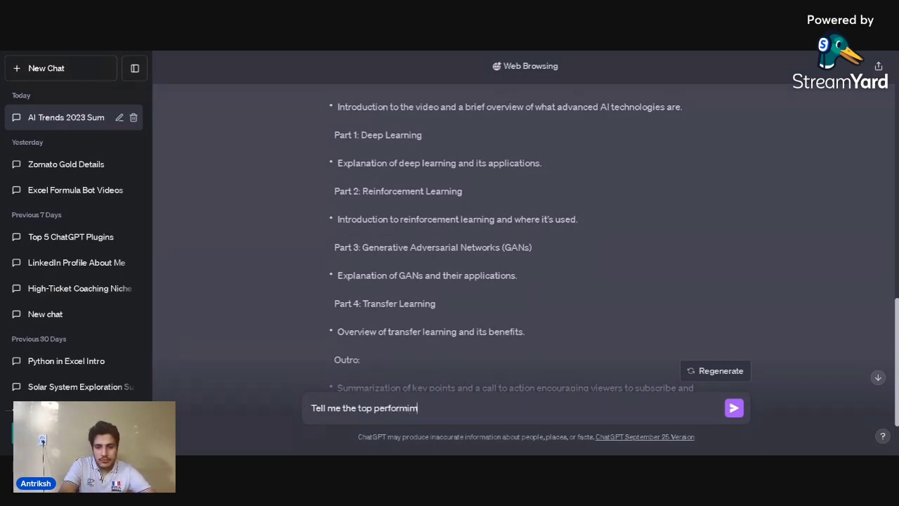
type("g")
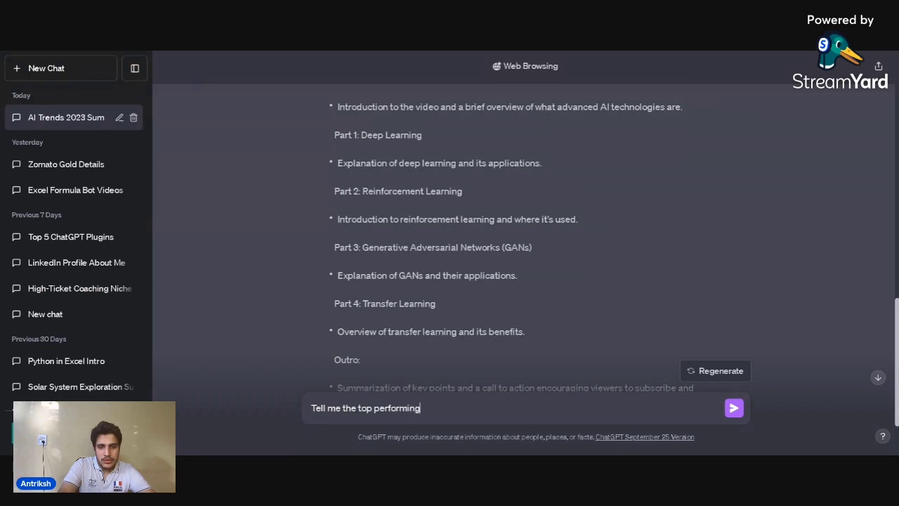
type(" dry")
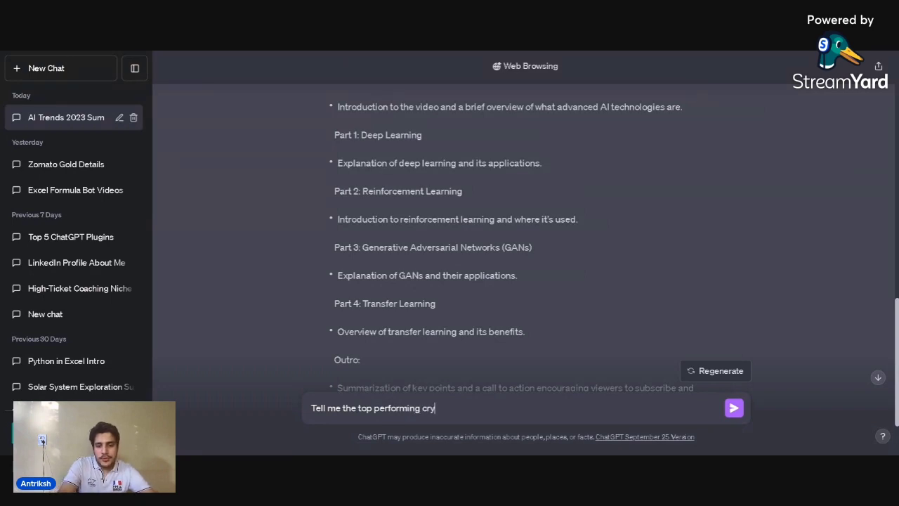
type("ptos of")
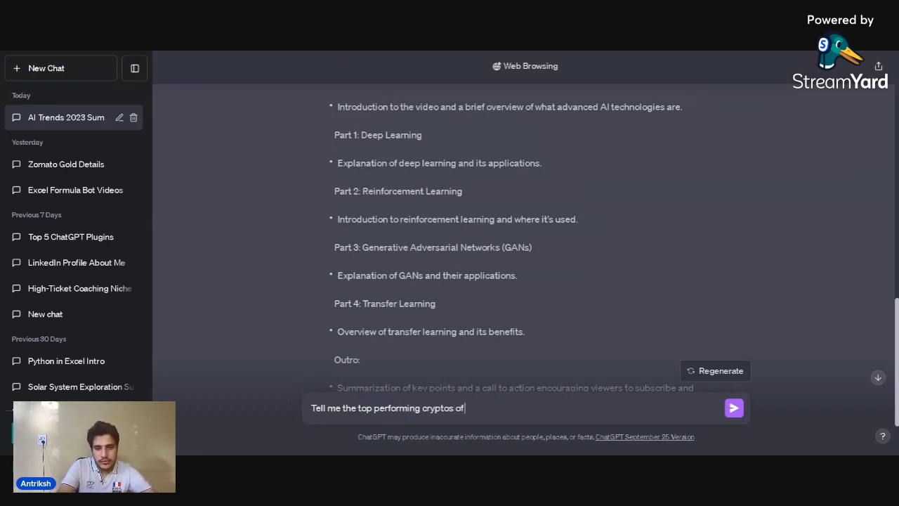
type(" today")
key("Return")
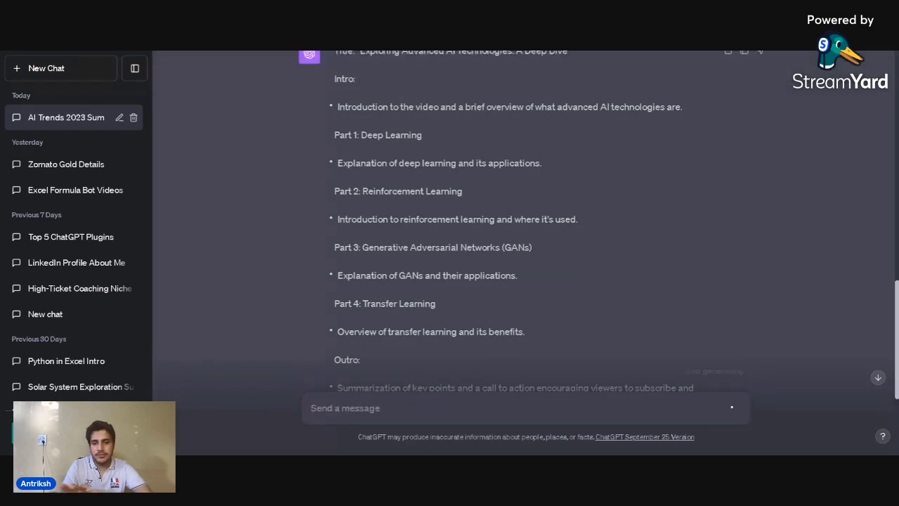